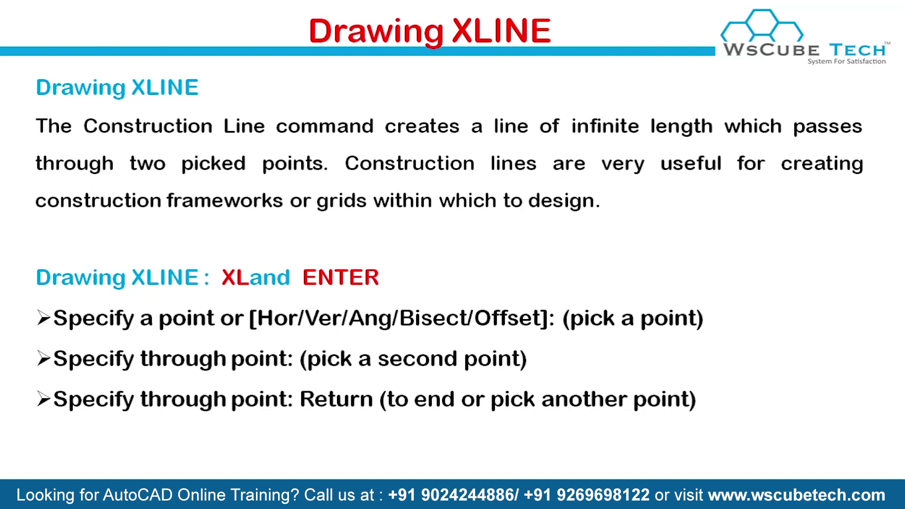
# Step: Switch from the XLINE slideshow to the empty Drawing1 in AutoCAD 2019
pyautogui.hotkey('alt', 'Tab')
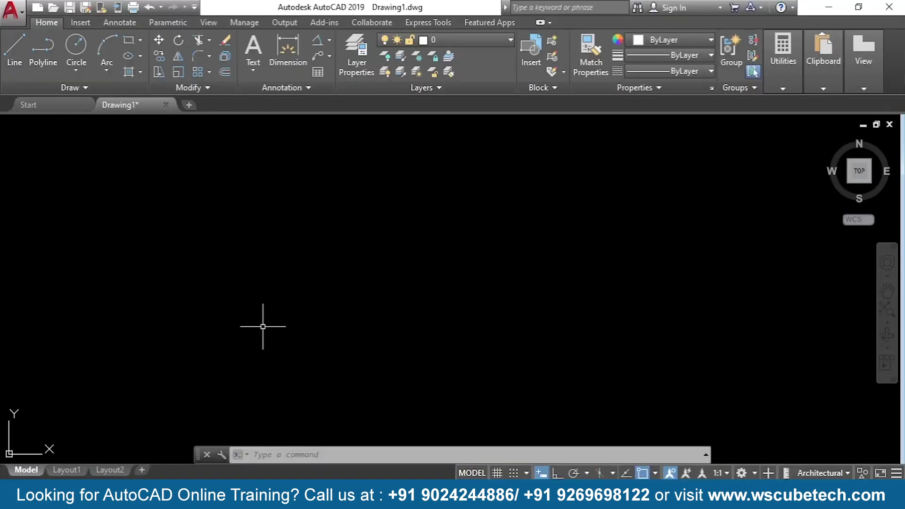
# Step: Expand the Draw panel, then start the XLINE command with the XL alias
pyautogui.click(65, 88)
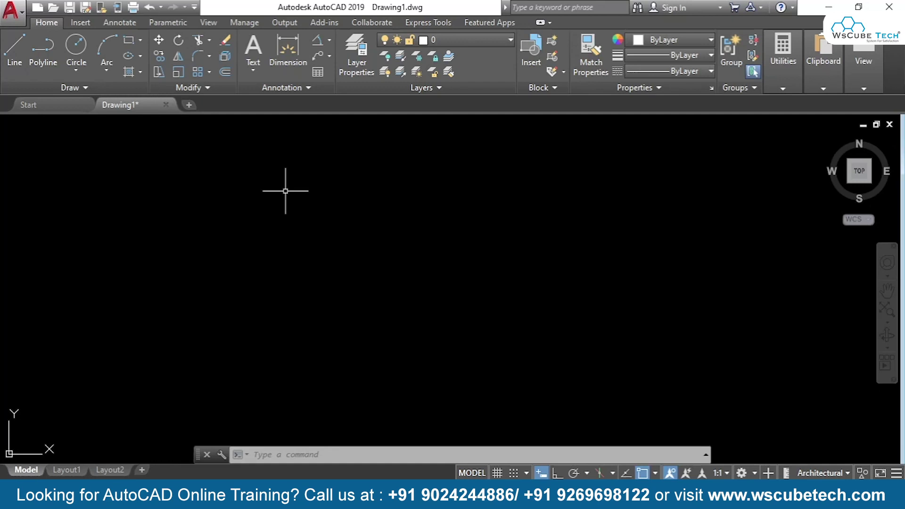
pyautogui.write('xl')
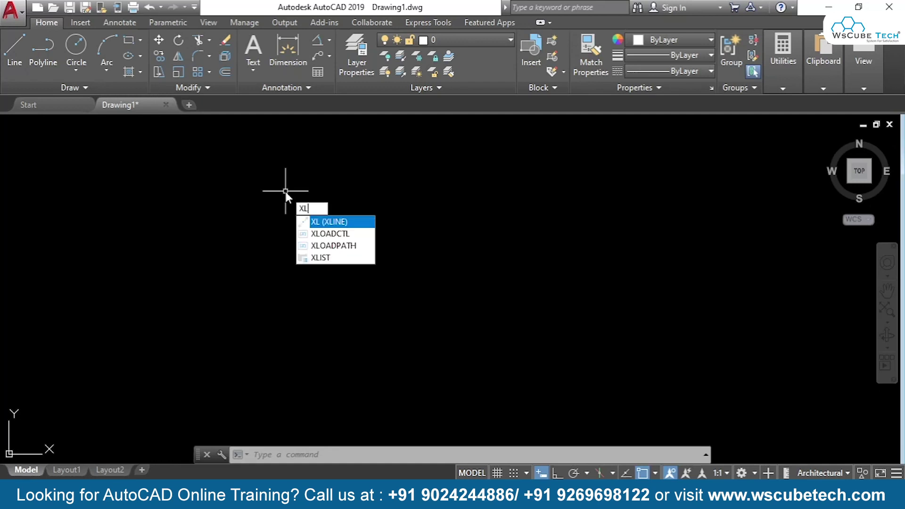
pyautogui.press('Return')
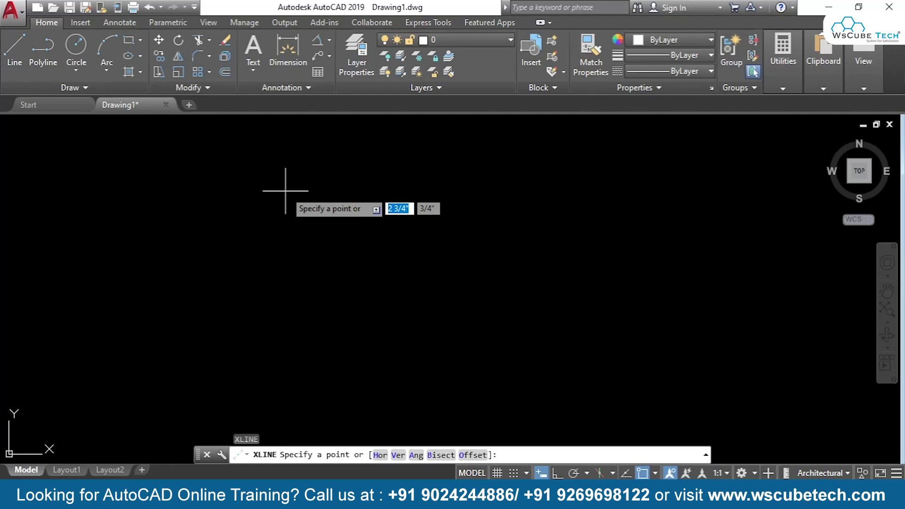
# Step: Place one vertical construction line through two points and end XLINE
pyautogui.click(369, 252)
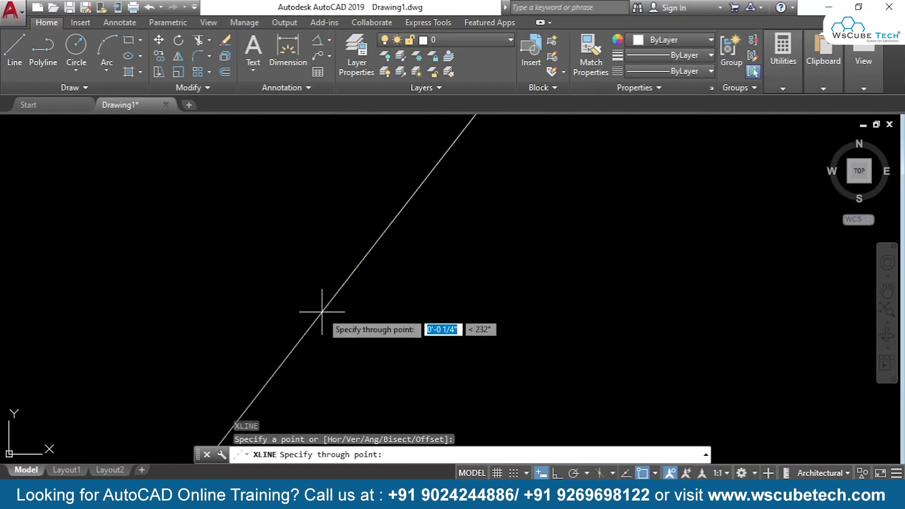
pyautogui.click(368, 325)
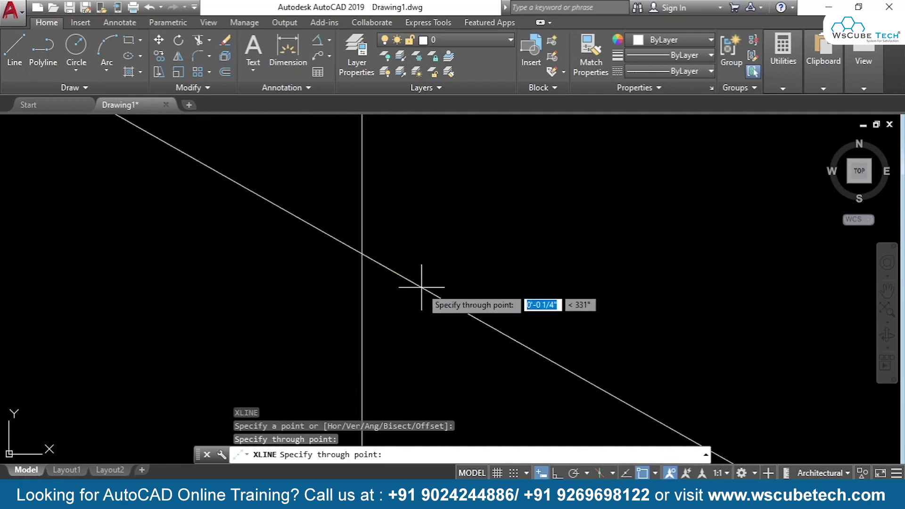
pyautogui.press('Return')
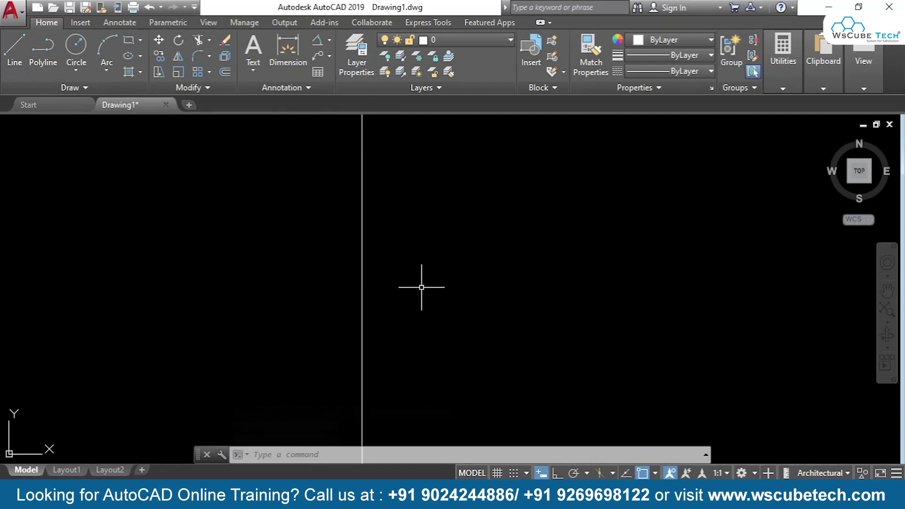
# Step: Restart XLINE after a false start and set a shared centre point right of the vertical line
pyautogui.press('Return')
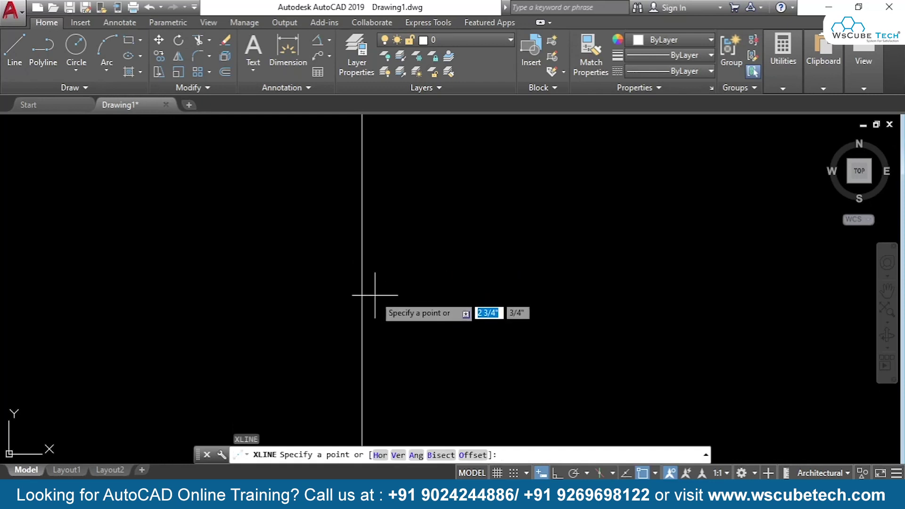
pyautogui.hotkey('ctrl', 'z')
pyautogui.press('Escape')
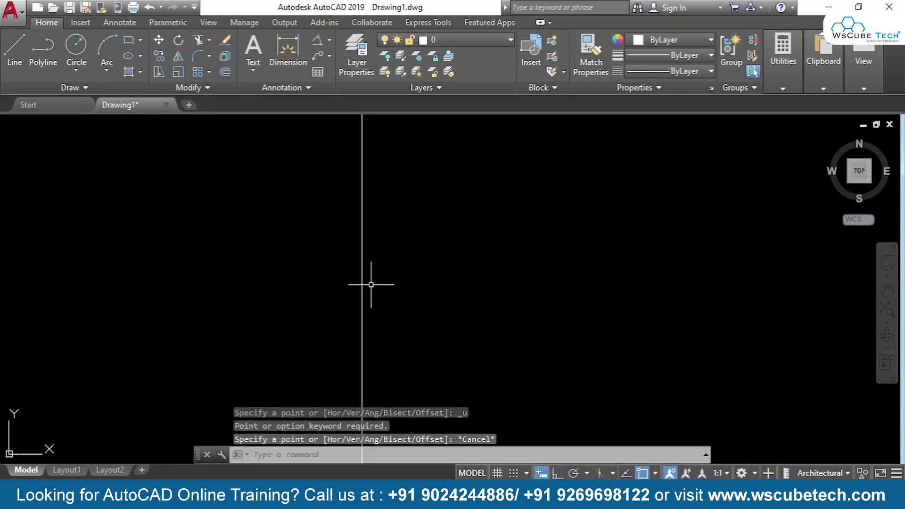
pyautogui.write('xl')
pyautogui.press('Return')
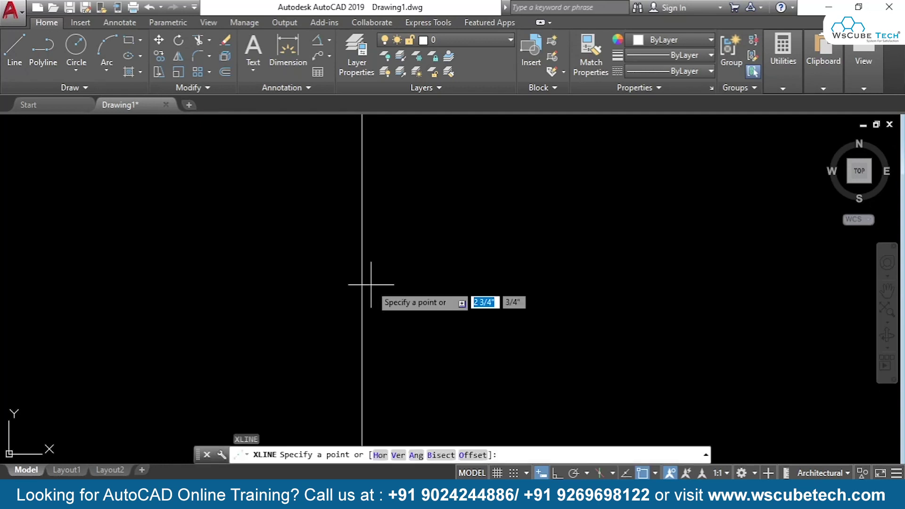
pyautogui.click(531, 242)
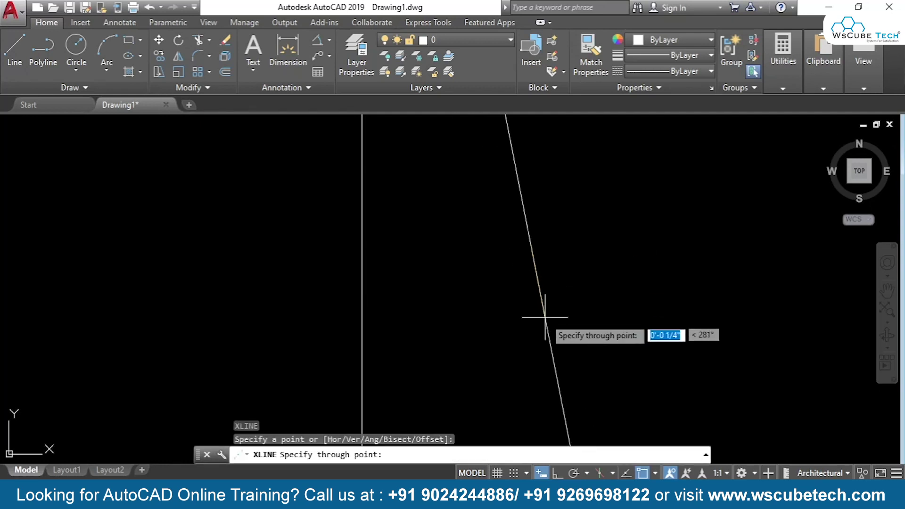
# Step: Radiate eight construction lines in different directions through the shared centre point
pyautogui.click(532, 314)
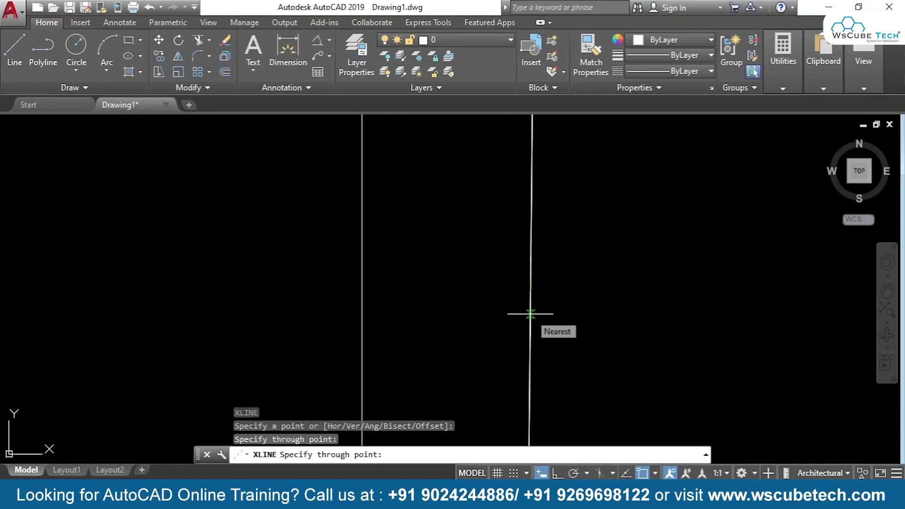
pyautogui.click(568, 284)
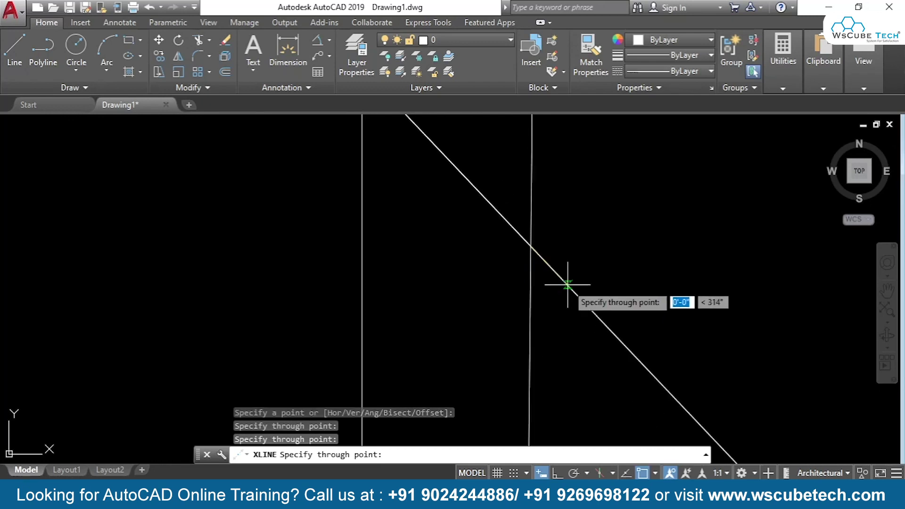
pyautogui.click(586, 239)
pyautogui.click(568, 208)
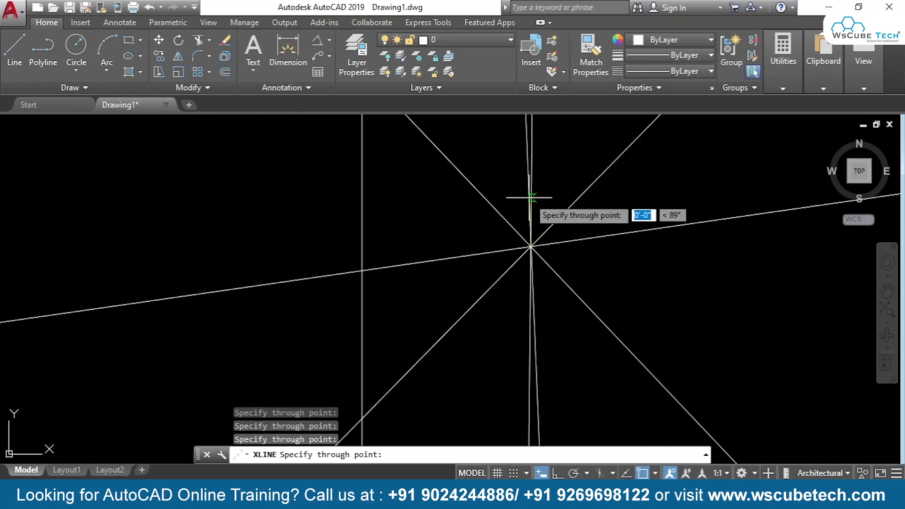
pyautogui.click(518, 188)
pyautogui.click(460, 213)
pyautogui.click(418, 288)
pyautogui.click(477, 366)
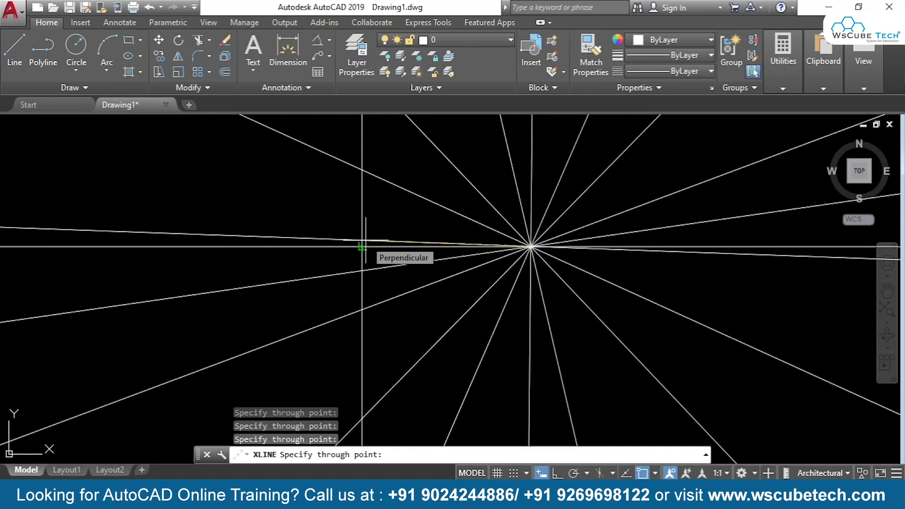
pyautogui.press('Escape')
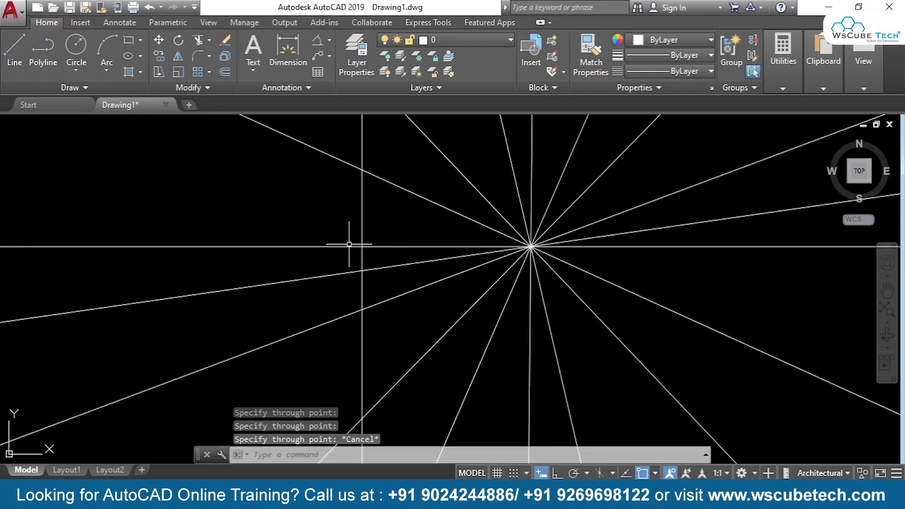
pyautogui.click(61, 87)
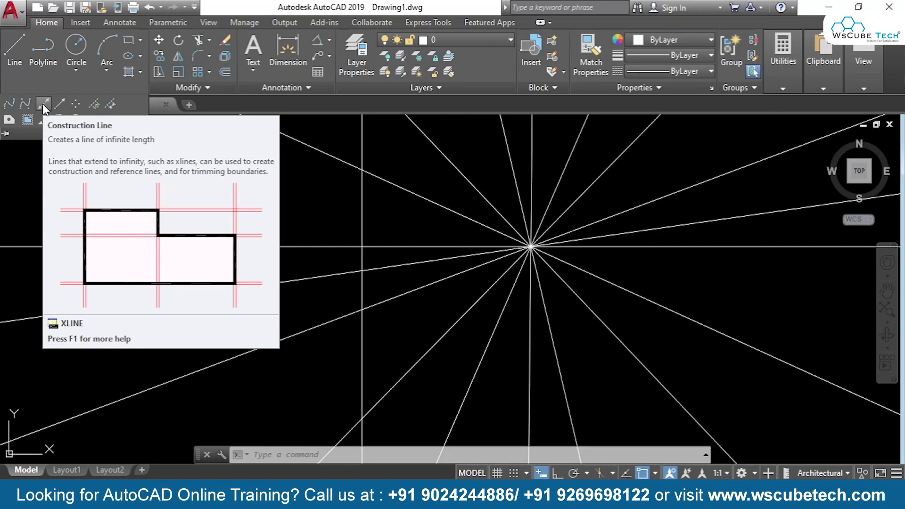
pyautogui.click(42, 103)
pyautogui.click(531, 246)
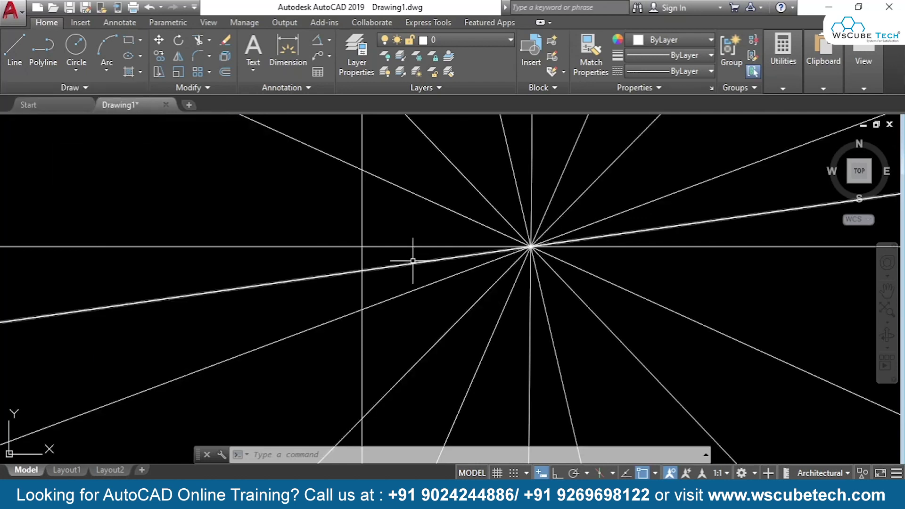
pyautogui.moveTo(413, 261)
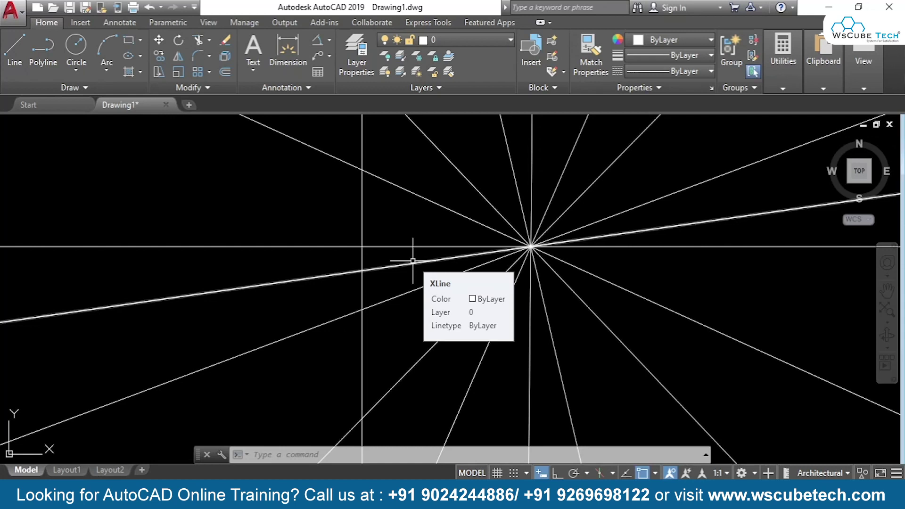
pyautogui.hotkey('ctrl', 'a')
# Step: Delete all the selected construction lines and restart XLINE with XL
pyautogui.press('Delete')
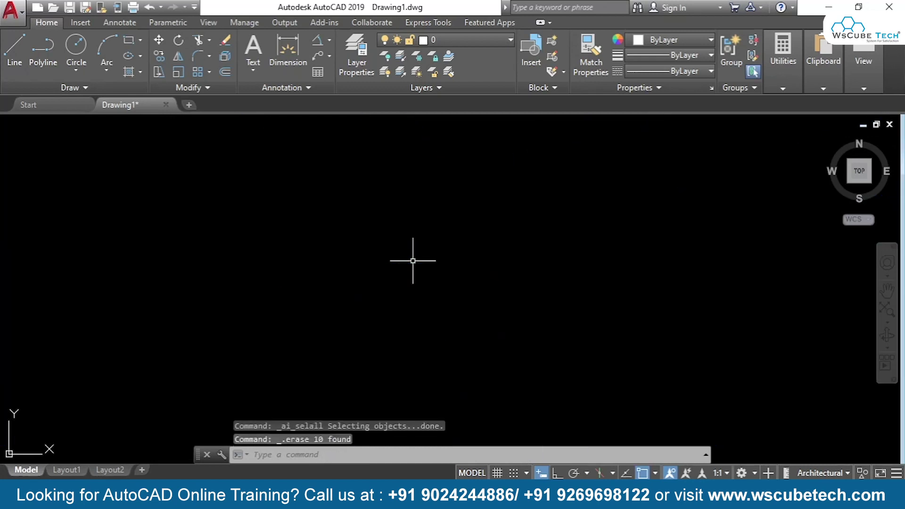
pyautogui.write('xl')
pyautogui.press('Return')
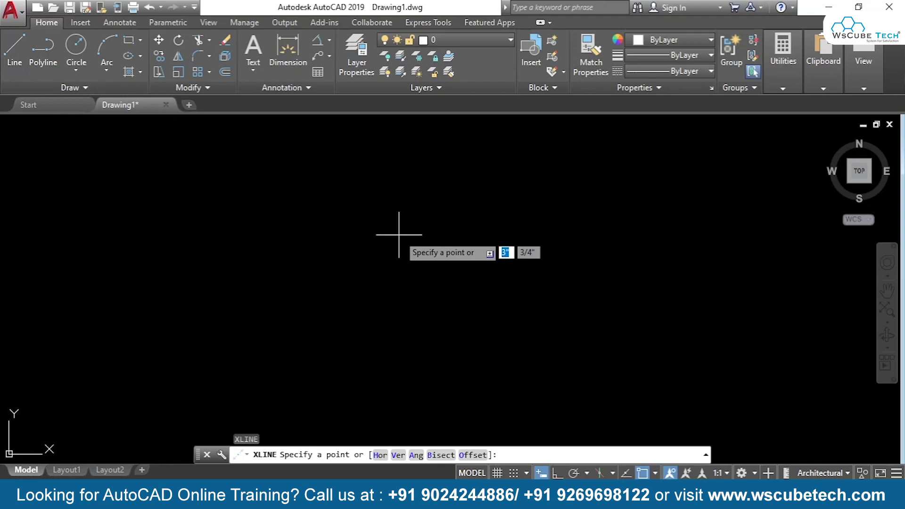
# Step: Draw twelve horizontal construction lines at varying heights using the Hor option
pyautogui.write('h')
pyautogui.press('Return')
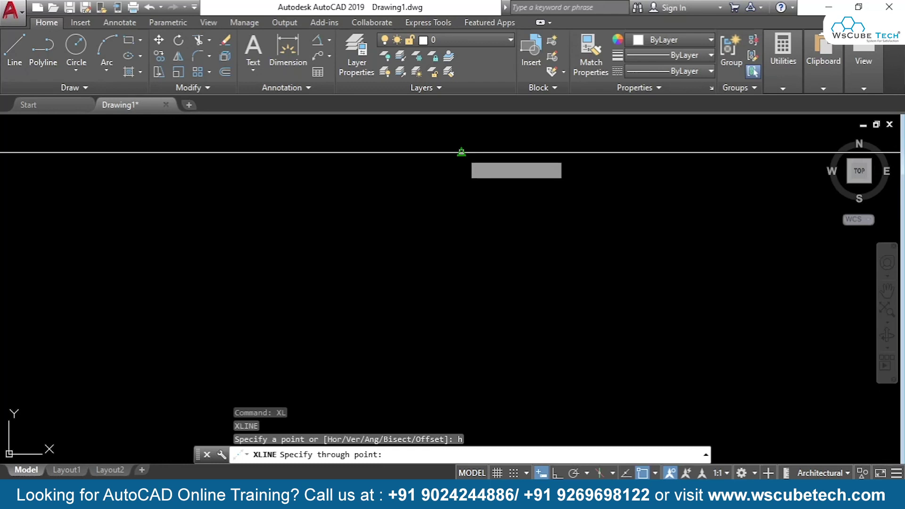
pyautogui.click(461, 152)
pyautogui.click(493, 389)
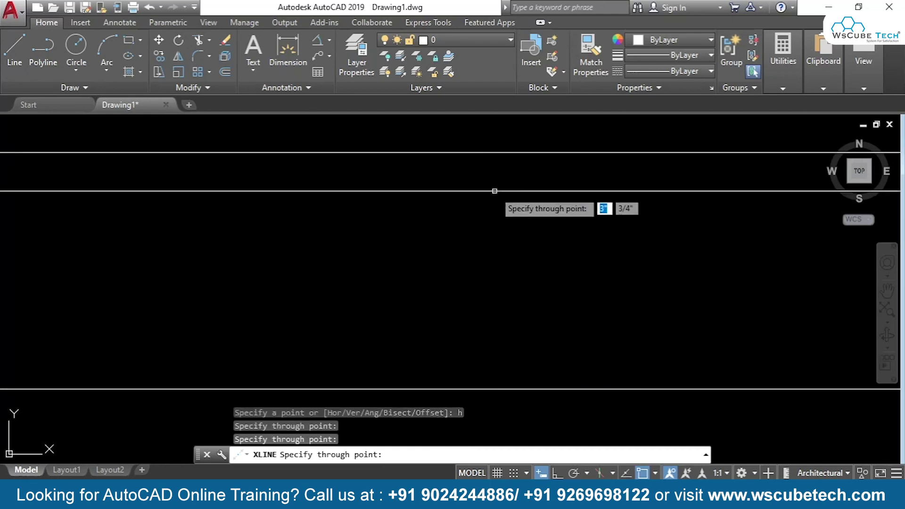
pyautogui.click(493, 165)
pyautogui.click(505, 217)
pyautogui.click(507, 271)
pyautogui.click(508, 336)
pyautogui.click(509, 379)
pyautogui.click(513, 298)
pyautogui.click(501, 238)
pyautogui.click(509, 190)
pyautogui.click(515, 354)
pyautogui.click(495, 316)
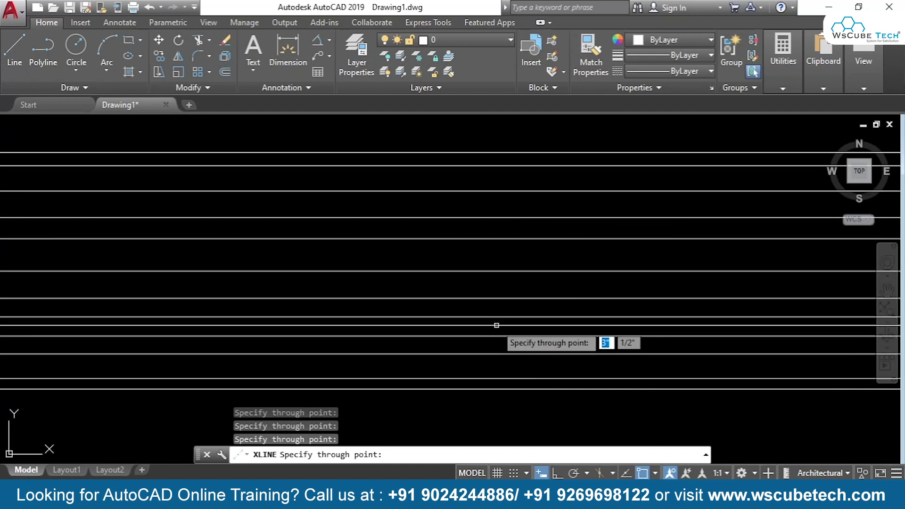
pyautogui.press('Return')
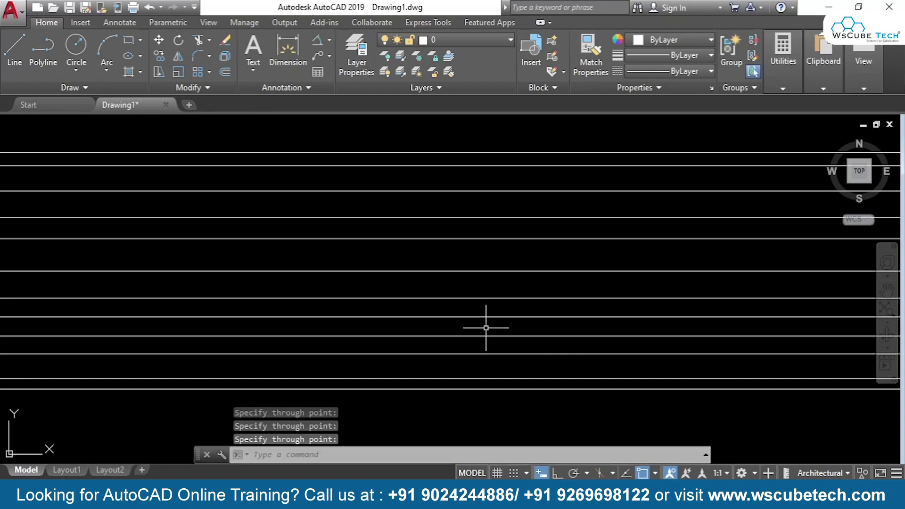
pyautogui.press('Return')
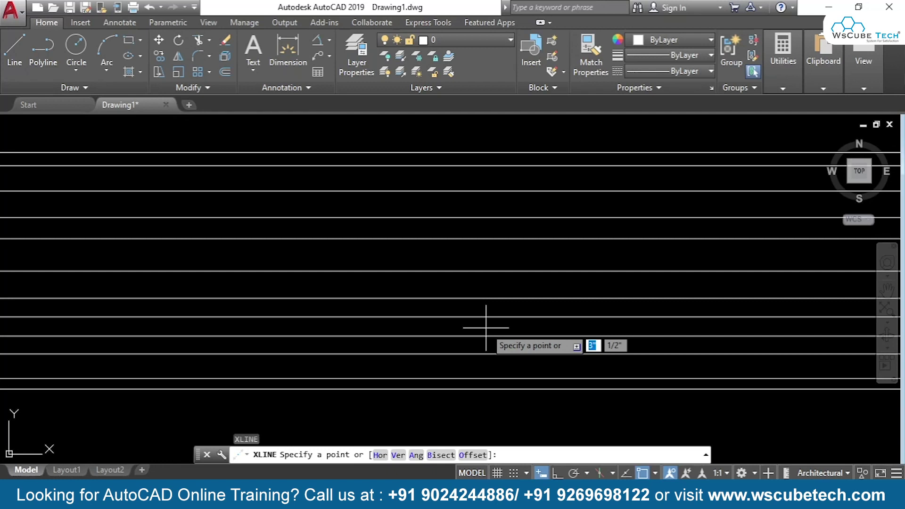
# Step: Add ten vertical construction lines across the drawing with the Ver option
pyautogui.write('v')
pyautogui.press('Return')
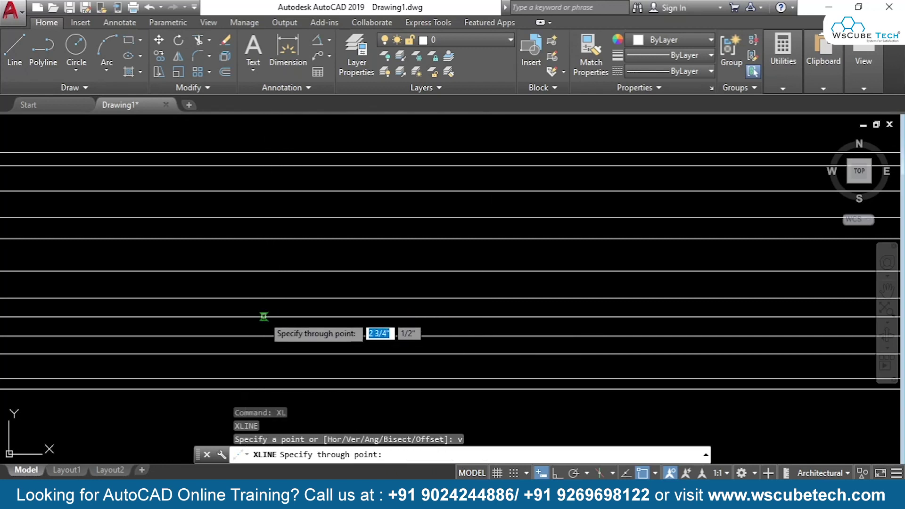
pyautogui.click(265, 318)
pyautogui.click(301, 319)
pyautogui.click(354, 320)
pyautogui.click(412, 336)
pyautogui.click(479, 340)
pyautogui.click(560, 344)
pyautogui.click(611, 343)
pyautogui.click(720, 358)
pyautogui.click(782, 357)
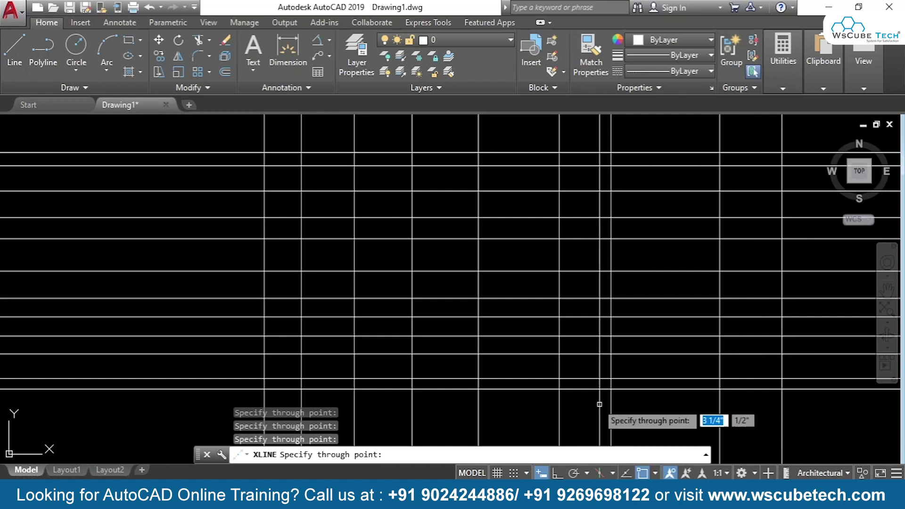
pyautogui.click(667, 367)
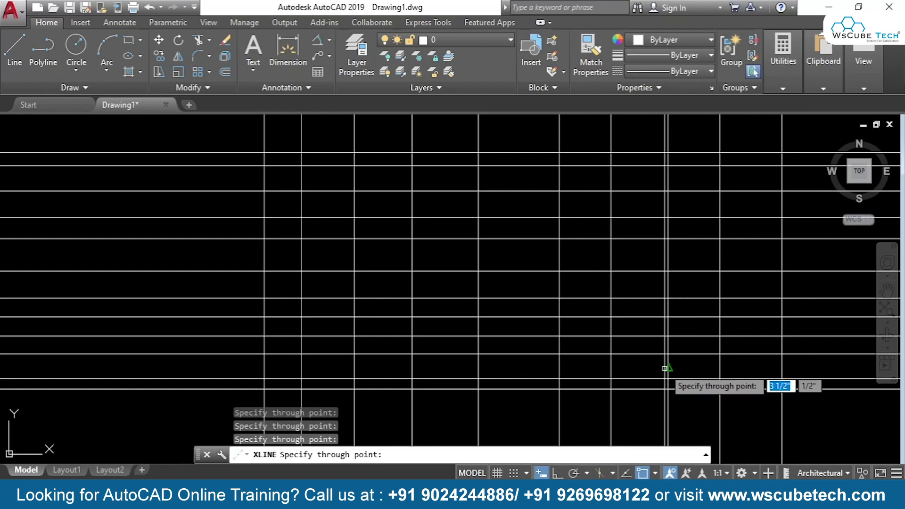
pyautogui.press('Return')
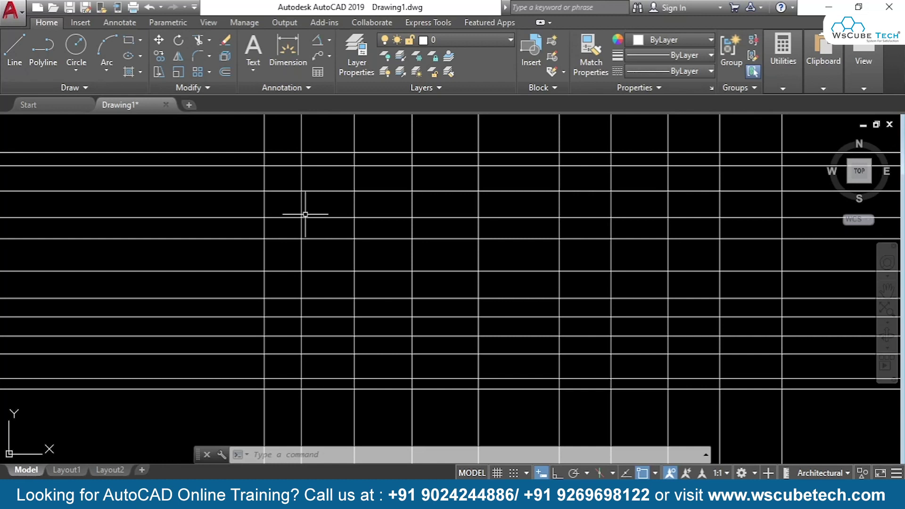
# Step: Erase the construction-line grid and start XLINE with its angle set to 25°
pyautogui.hotkey('ctrl', 'a')
pyautogui.press('Delete')
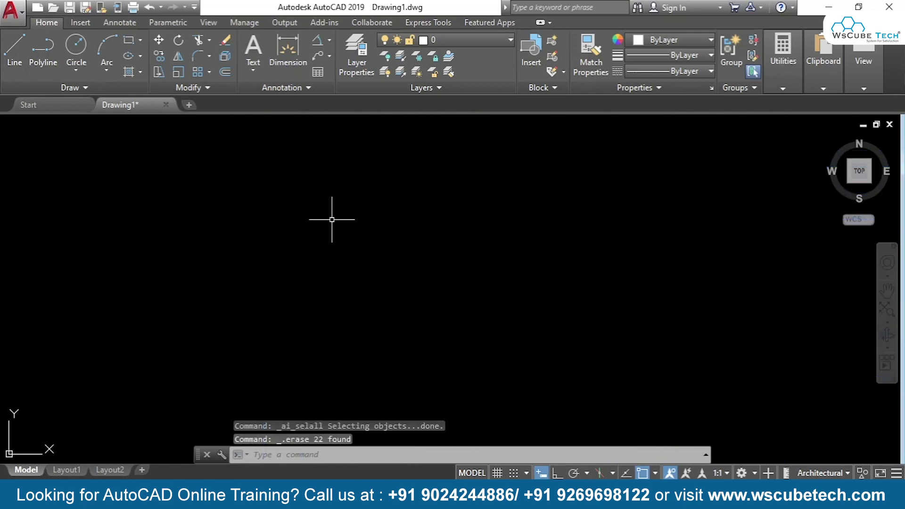
pyautogui.write('xl')
pyautogui.press('Return')
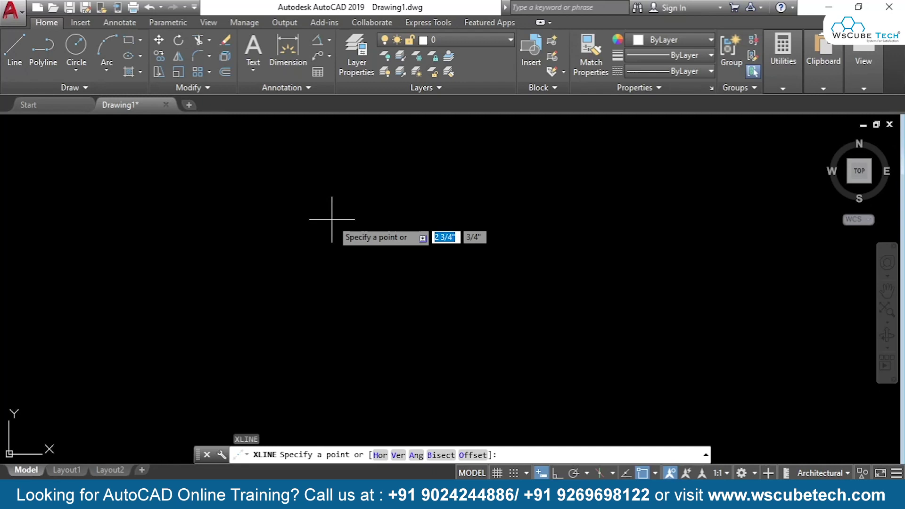
pyautogui.write('a')
pyautogui.press('Return')
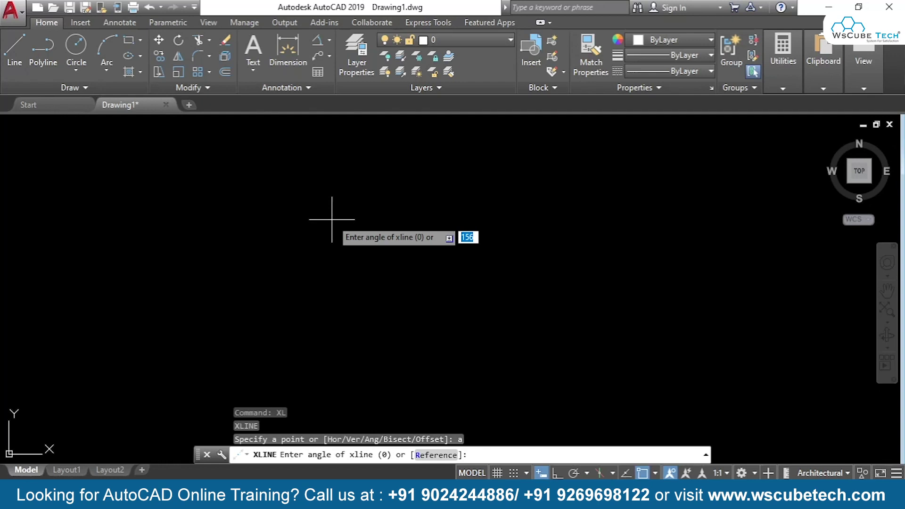
pyautogui.write('25')
pyautogui.press('Return')
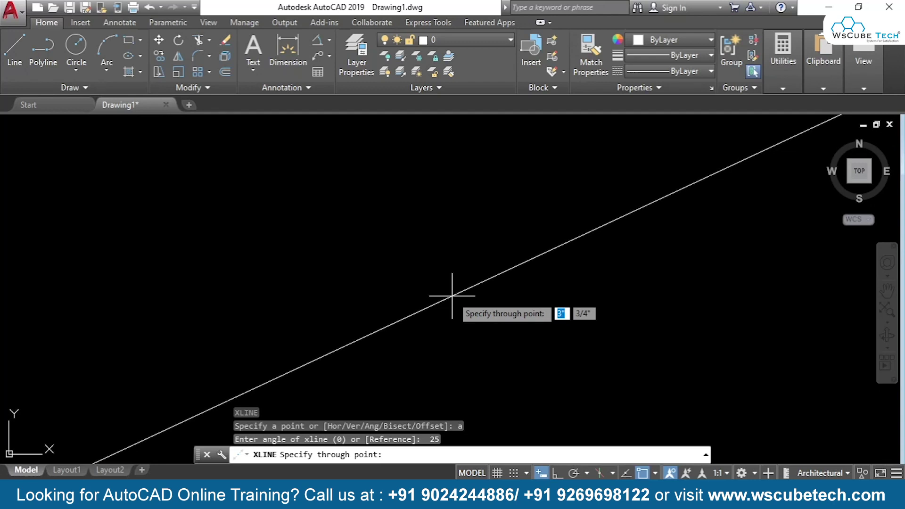
# Step: Place a batch of parallel 25° construction lines, then select and erase them all
pyautogui.click(452, 297)
pyautogui.click(429, 265)
pyautogui.click(408, 240)
pyautogui.click(375, 198)
pyautogui.click(332, 172)
pyautogui.click(391, 210)
pyautogui.click(481, 353)
pyautogui.click(481, 370)
pyautogui.click(522, 424)
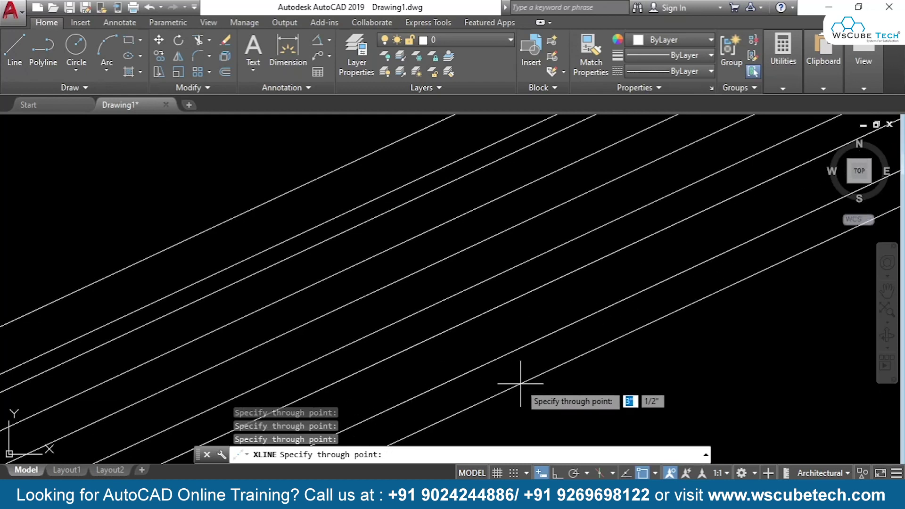
pyautogui.click(321, 150)
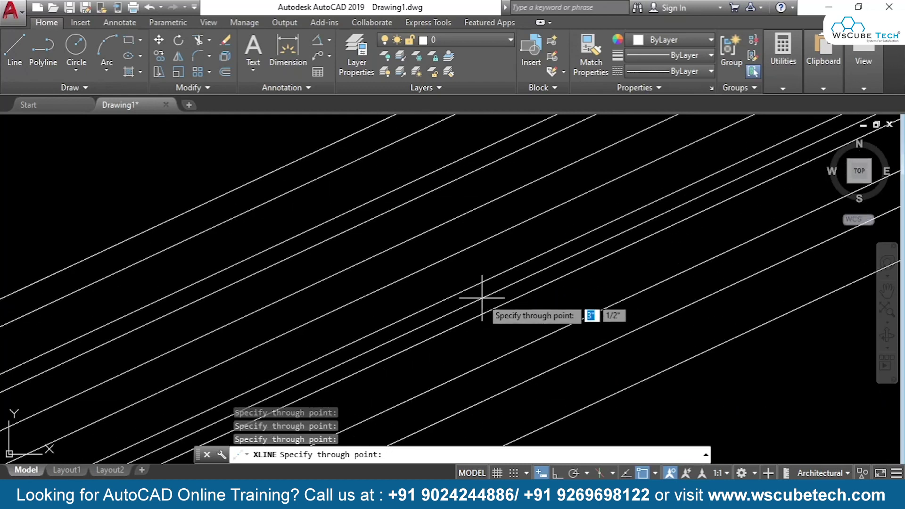
pyautogui.click(255, 158)
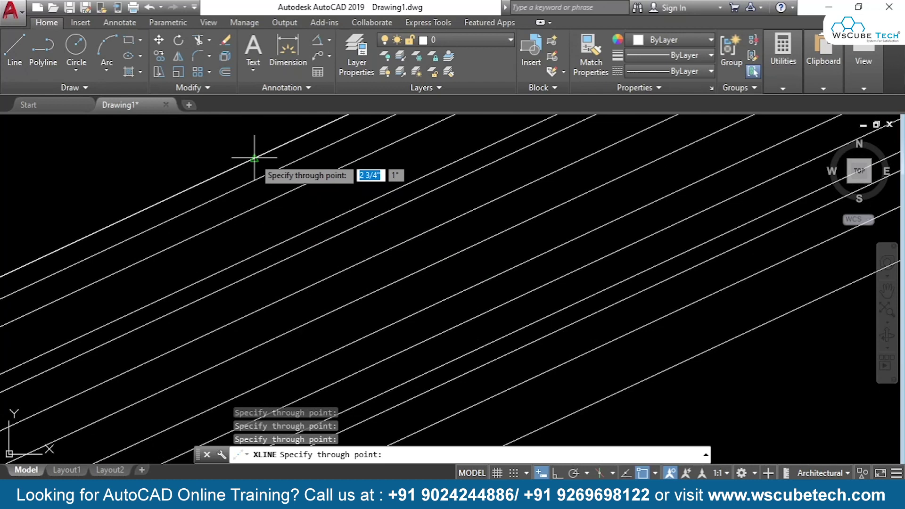
pyautogui.press('Escape')
pyautogui.hotkey('ctrl', 'a')
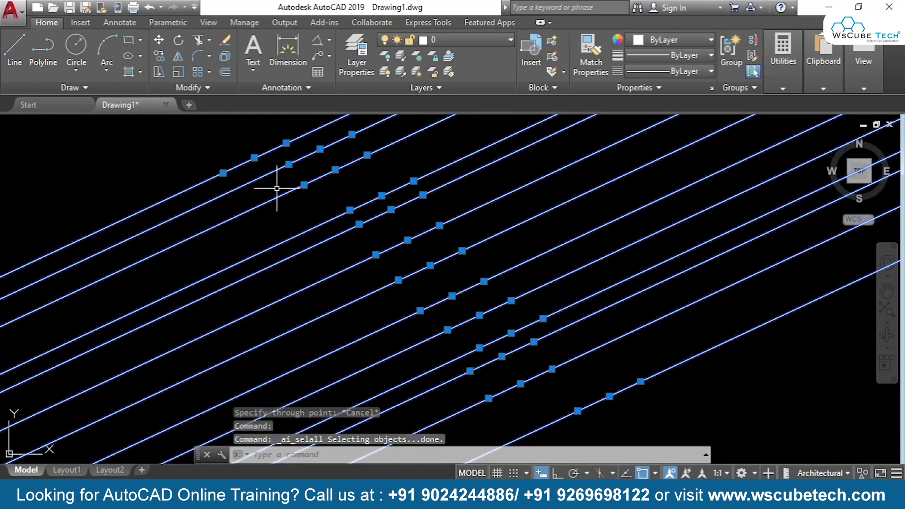
pyautogui.press('Delete')
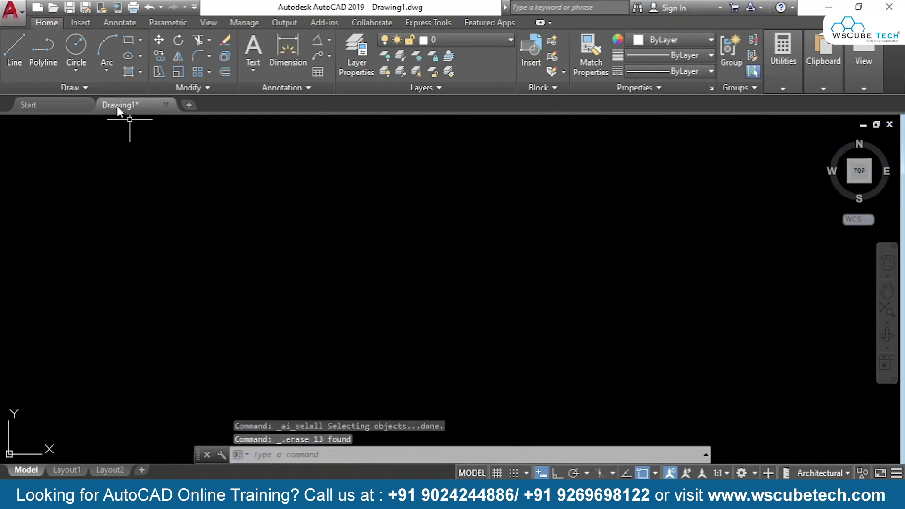
pyautogui.write('x')
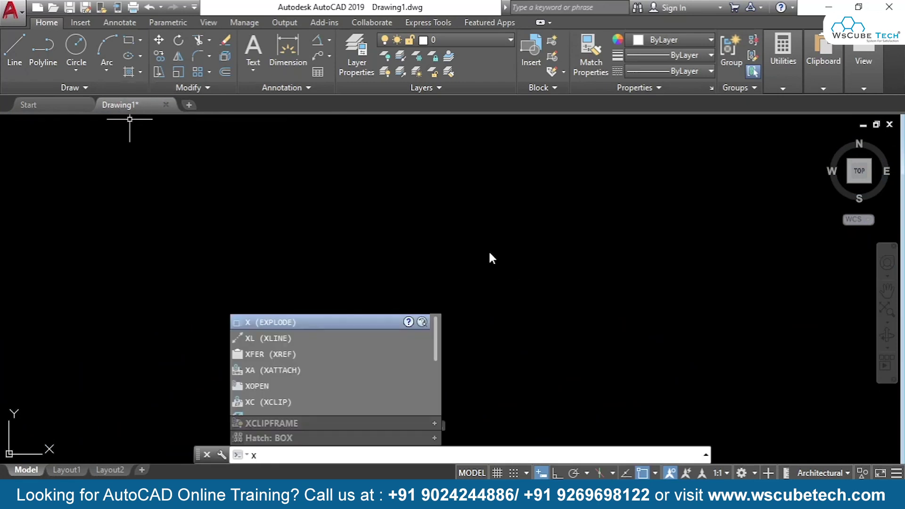
pyautogui.press('BackSpace')
pyautogui.write('x')
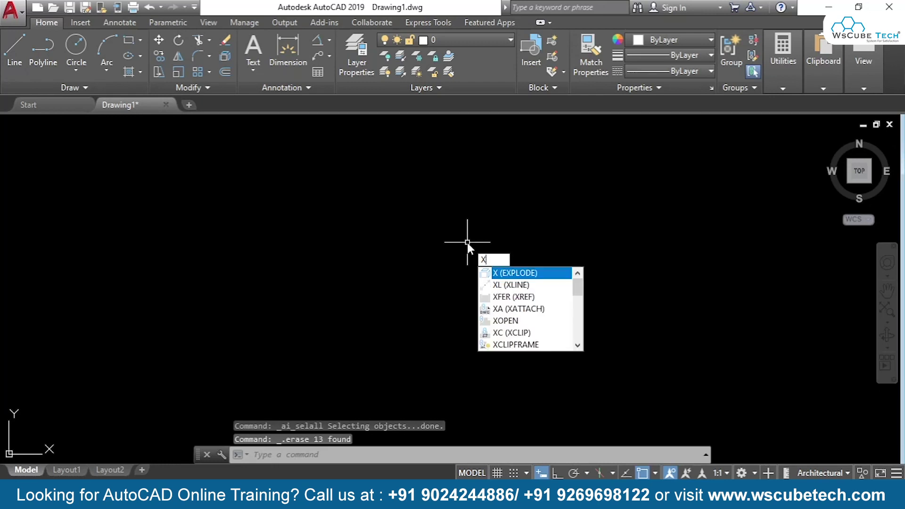
pyautogui.write('l')
pyautogui.press('Return')
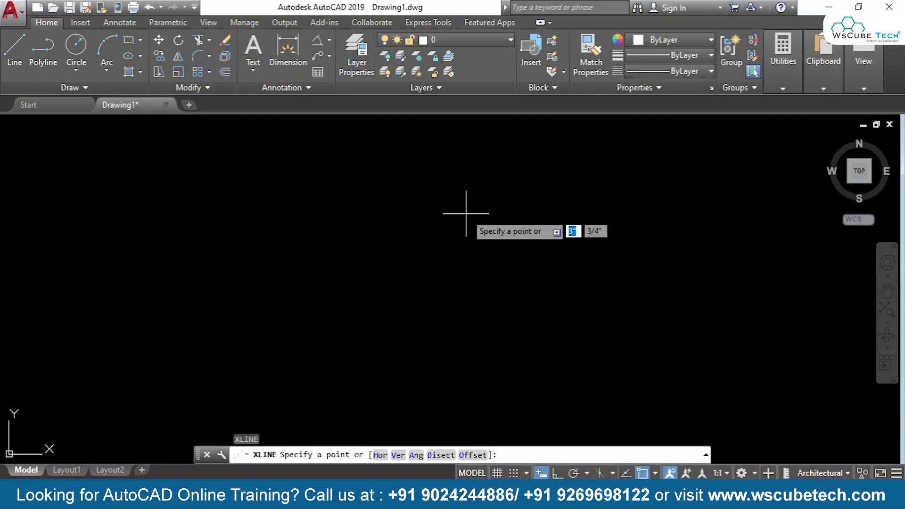
pyautogui.click(416, 456)
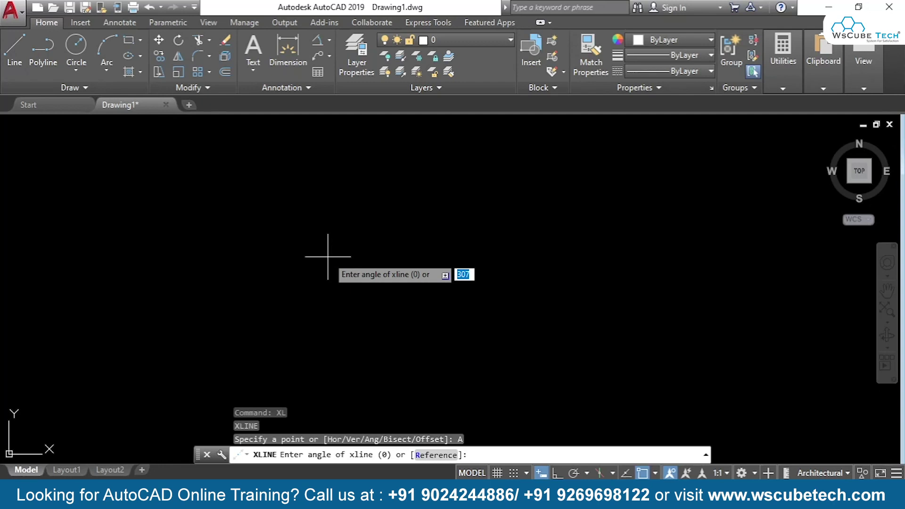
pyautogui.press('Escape')
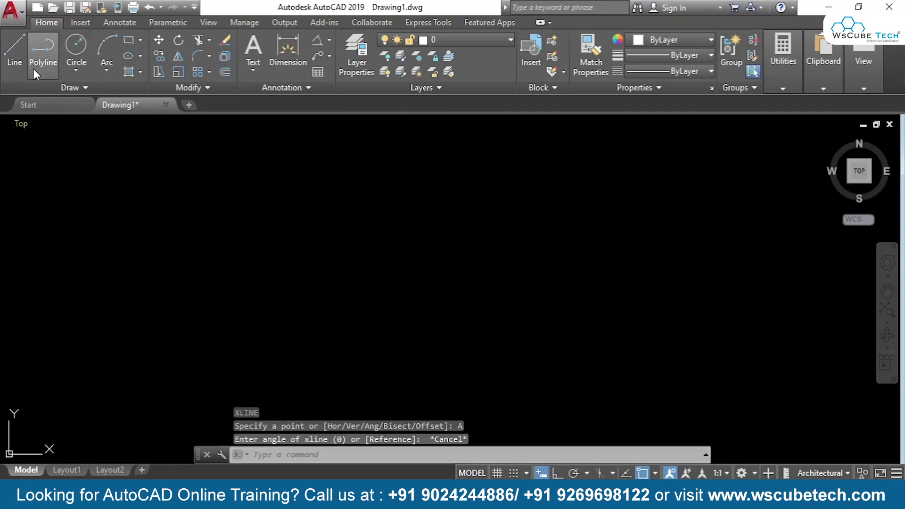
pyautogui.click(14, 56)
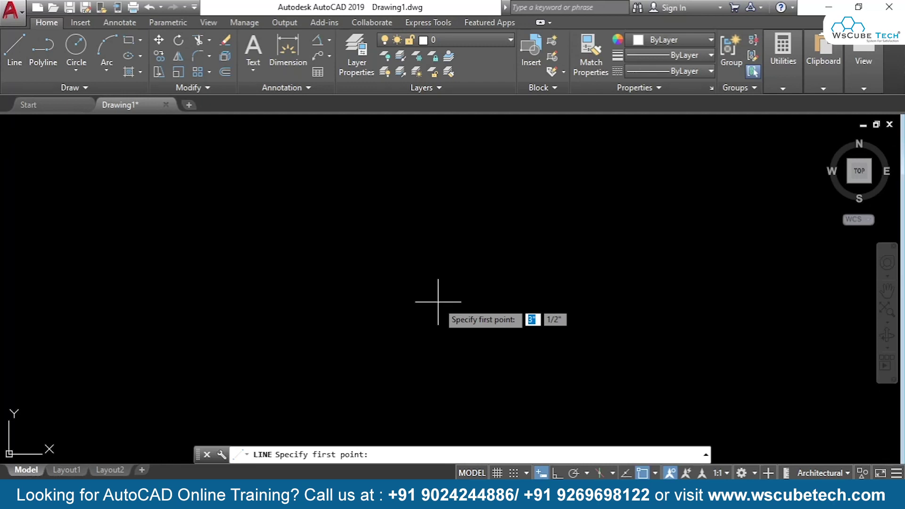
# Step: Turn on Ortho and draw a horizontal line
pyautogui.press('F8')
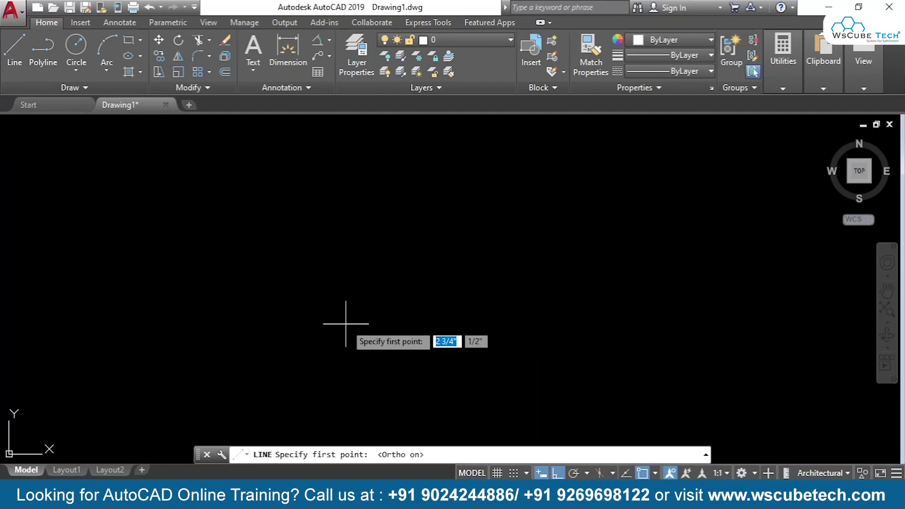
pyautogui.click(346, 324)
pyautogui.click(592, 324)
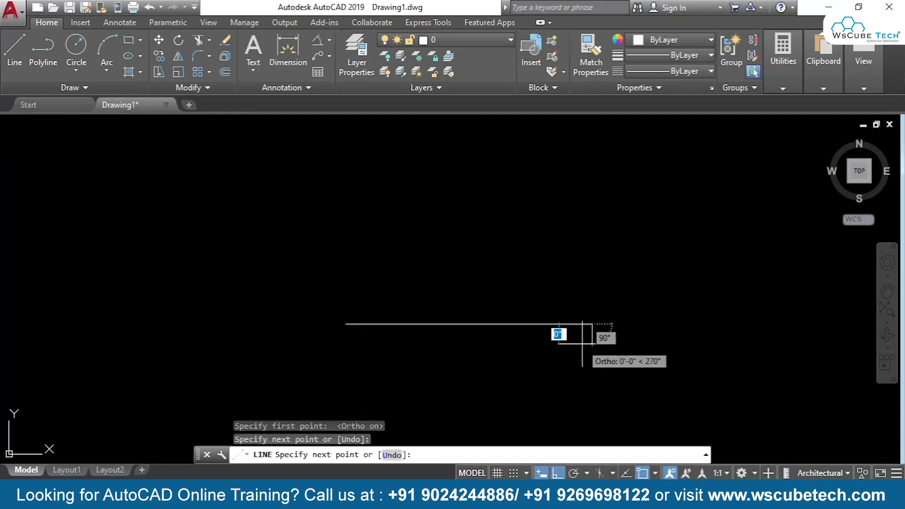
pyautogui.press('Return')
pyautogui.press('Return')
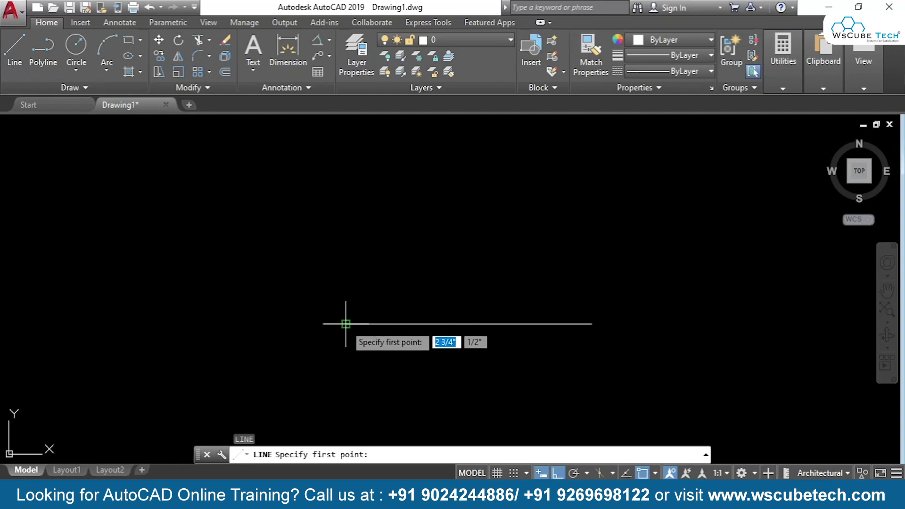
# Step: Draw a 50-unit line at 60° from the horizontal line's left end
pyautogui.click(346, 323)
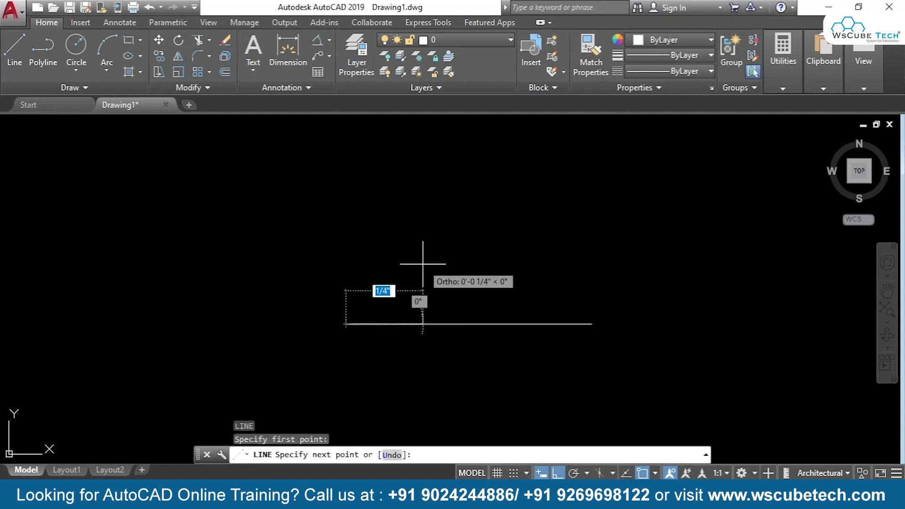
pyautogui.write('50')
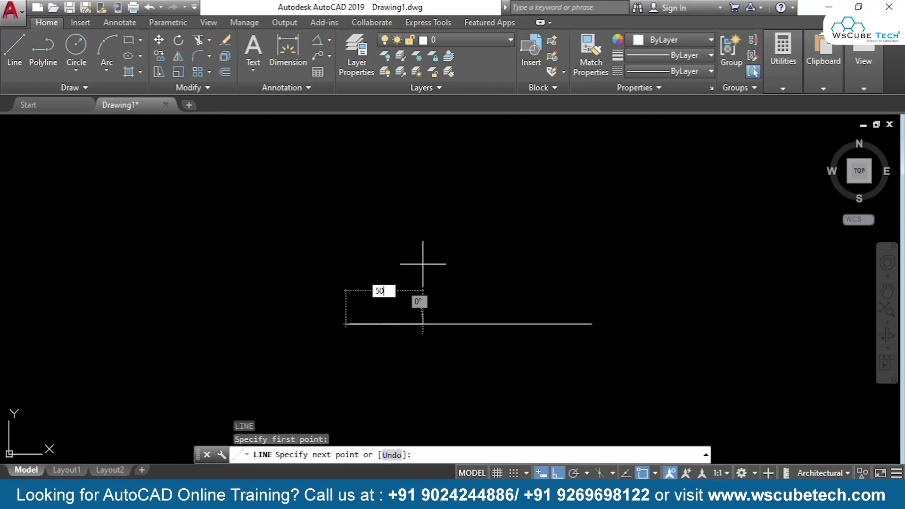
pyautogui.press('Tab')
pyautogui.write('60')
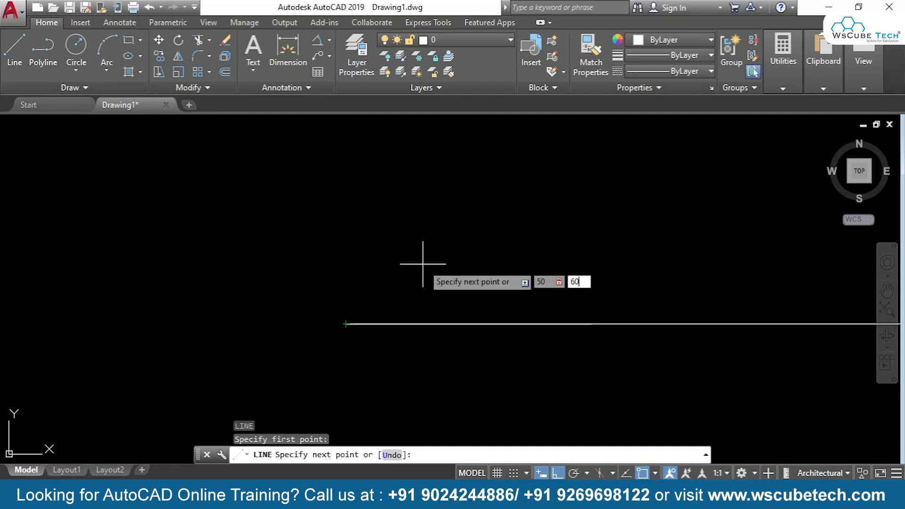
pyautogui.press('Return')
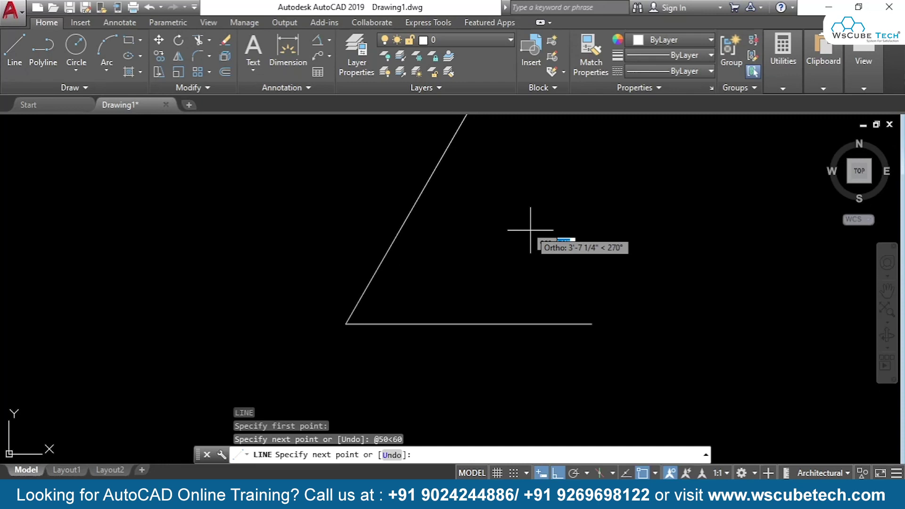
pyautogui.scroll(-2, 529, 232)
pyautogui.scroll(2, 529, 232)
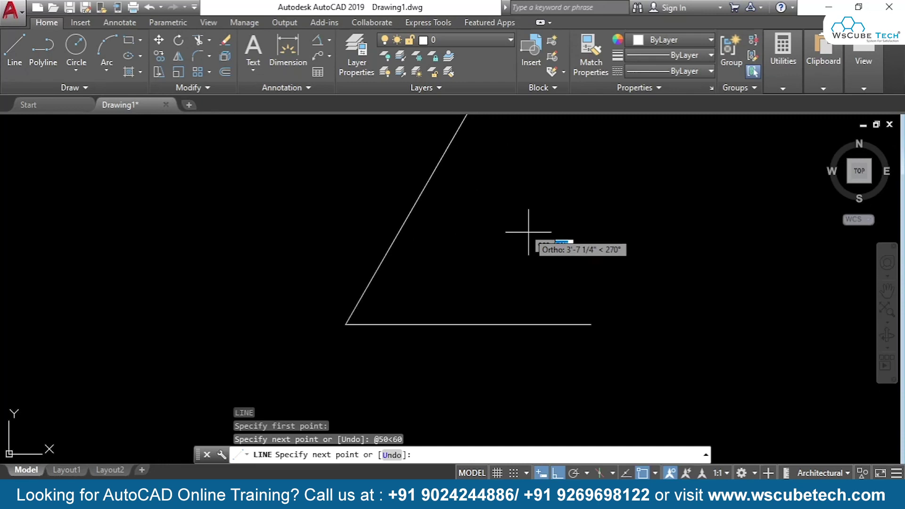
pyautogui.scroll(3, 528, 232)
pyautogui.scroll(-2, 522, 333)
pyautogui.scroll(-1, 530, 374)
pyautogui.scroll(1, 530, 364)
pyautogui.scroll(-1, 523, 318)
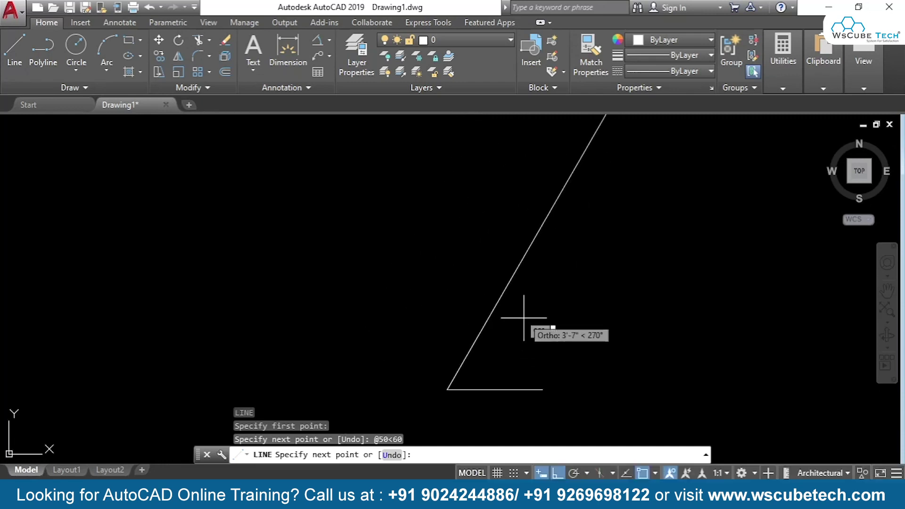
# Step: Erase the 60° line and recentre the view on the horizontal line
pyautogui.press('Escape')
pyautogui.click(522, 262)
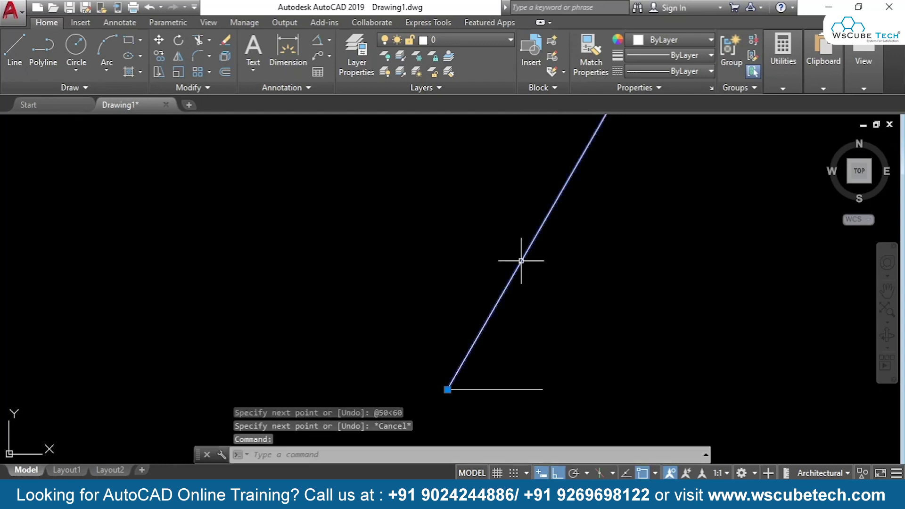
pyautogui.press('Delete')
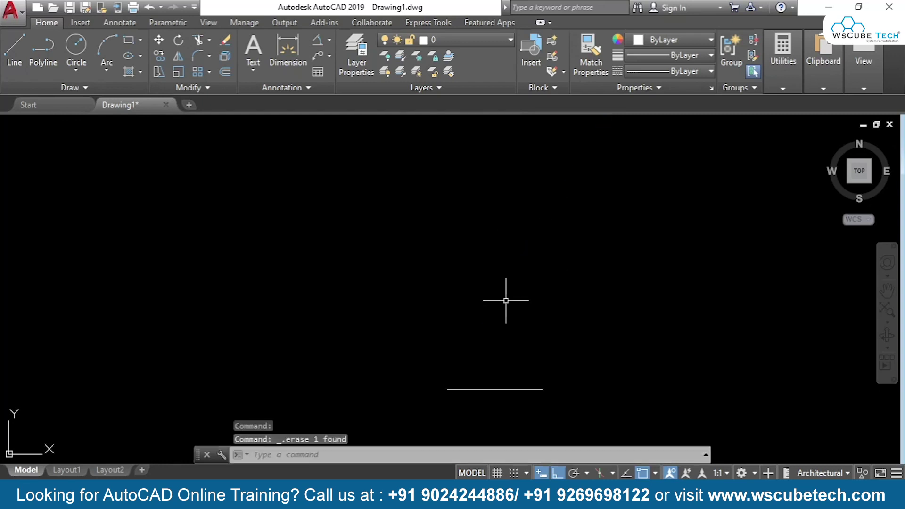
pyautogui.scroll(2, 505, 299)
pyautogui.moveTo(505, 299); pyautogui.dragTo(492, 194, button='middle')
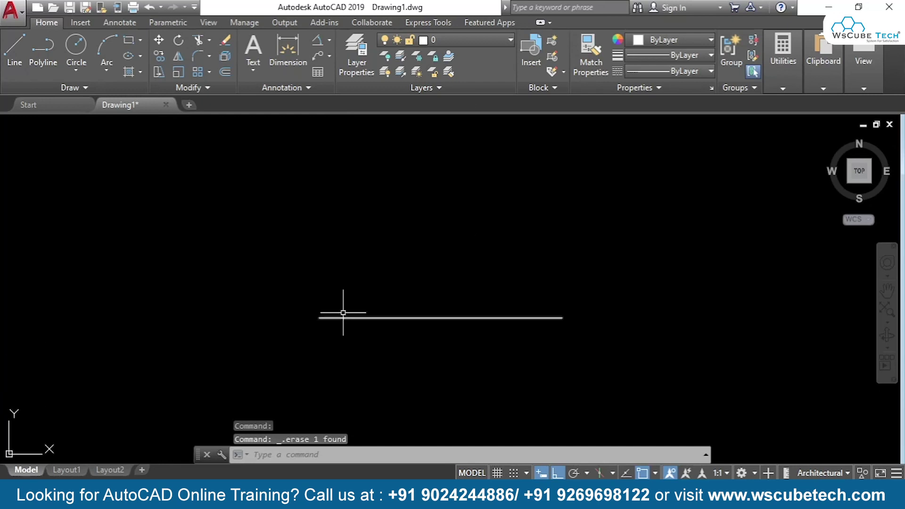
# Step: Draw a 20-unit line at 45° from the horizontal line's left end
pyautogui.click(14, 43)
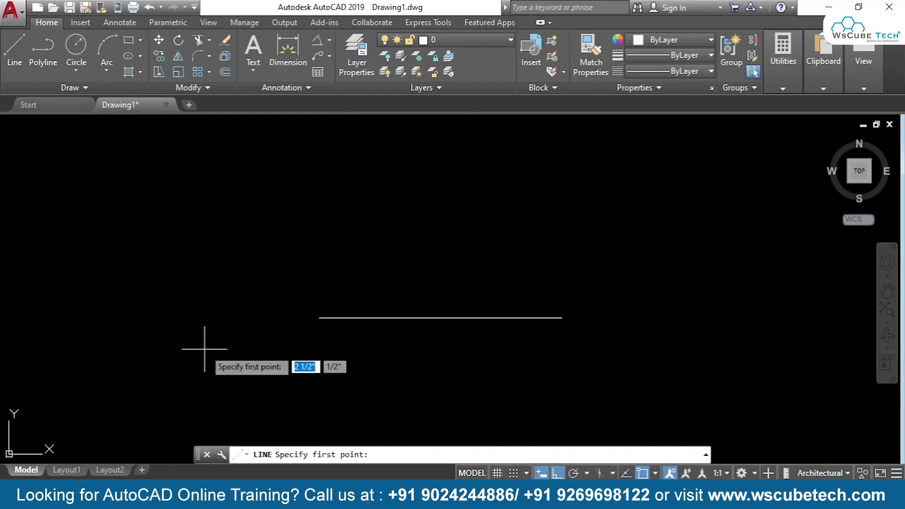
pyautogui.click(319, 318)
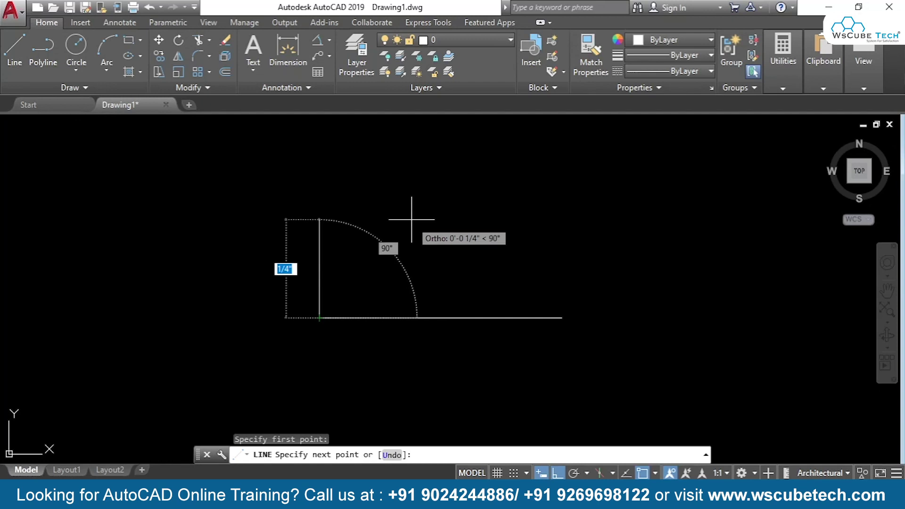
pyautogui.write('20')
pyautogui.press('Tab')
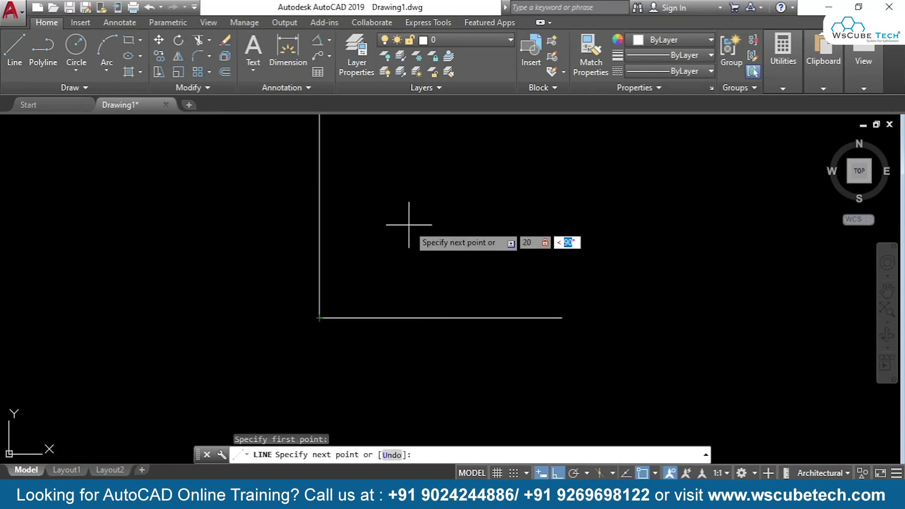
pyautogui.write('6')
pyautogui.press('BackSpace')
pyautogui.write('45')
pyautogui.press('Return')
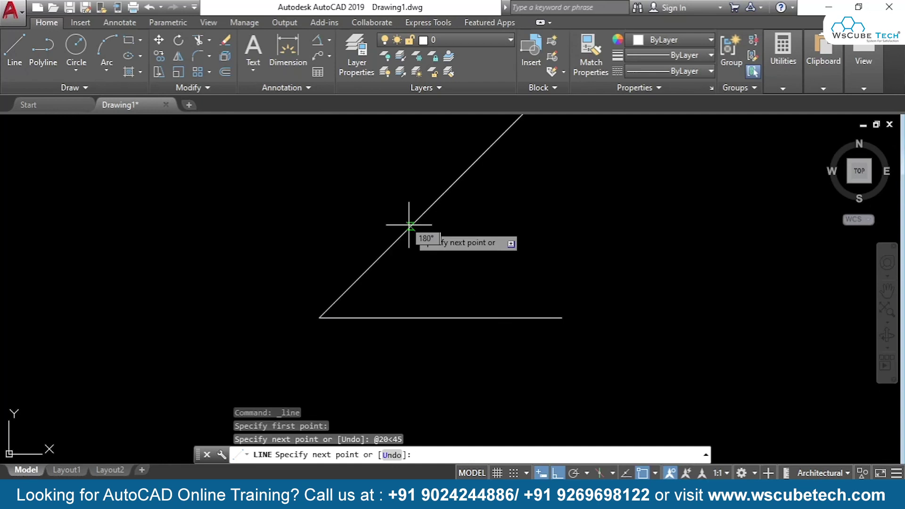
pyautogui.scroll(1, 409, 225)
pyautogui.scroll(1, 415, 189)
pyautogui.scroll(1, 424, 253)
pyautogui.scroll(2, 436, 250)
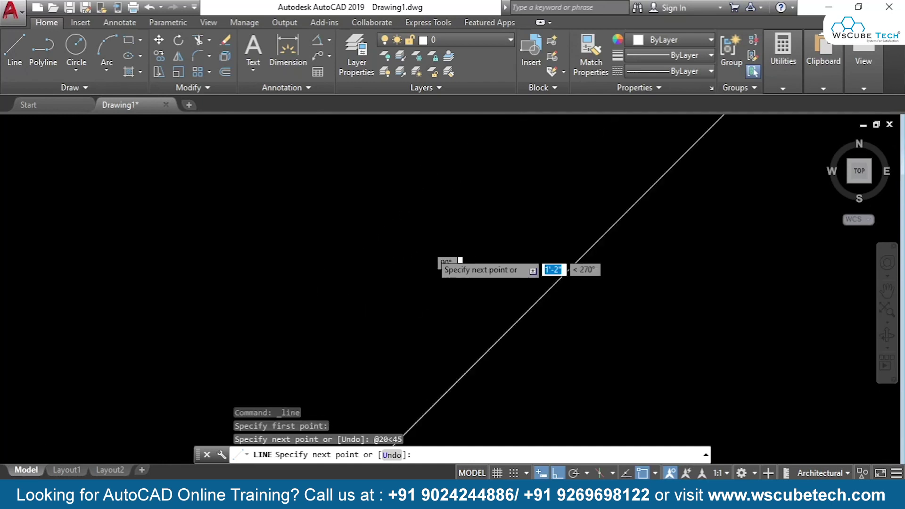
pyautogui.scroll(-1, 441, 364)
pyautogui.scroll(-1, 485, 370)
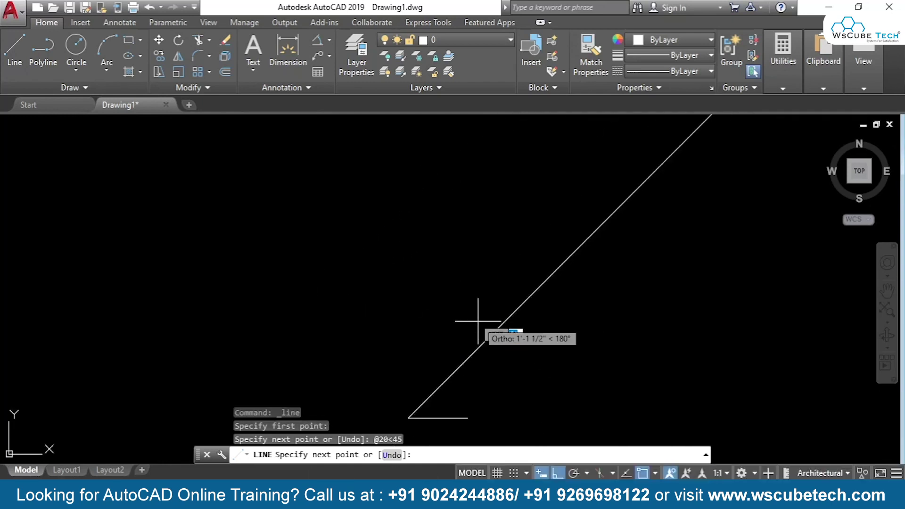
# Step: Undo it, turn Ortho off, and redraw the slanted line using a <45 angle override
pyautogui.hotkey('ctrl', 'z')
pyautogui.moveTo(485, 344); pyautogui.dragTo(497, 237, button='middle')
pyautogui.press('F8')
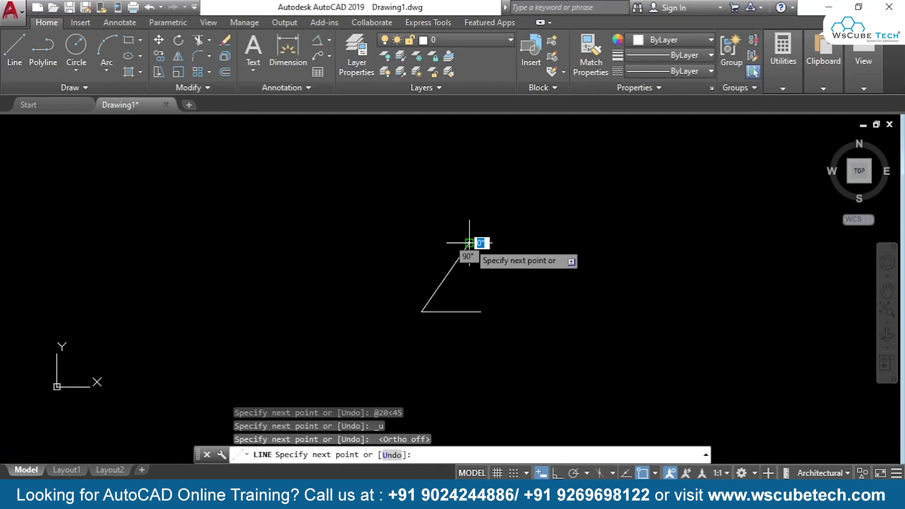
pyautogui.write('<45')
pyautogui.press('Return')
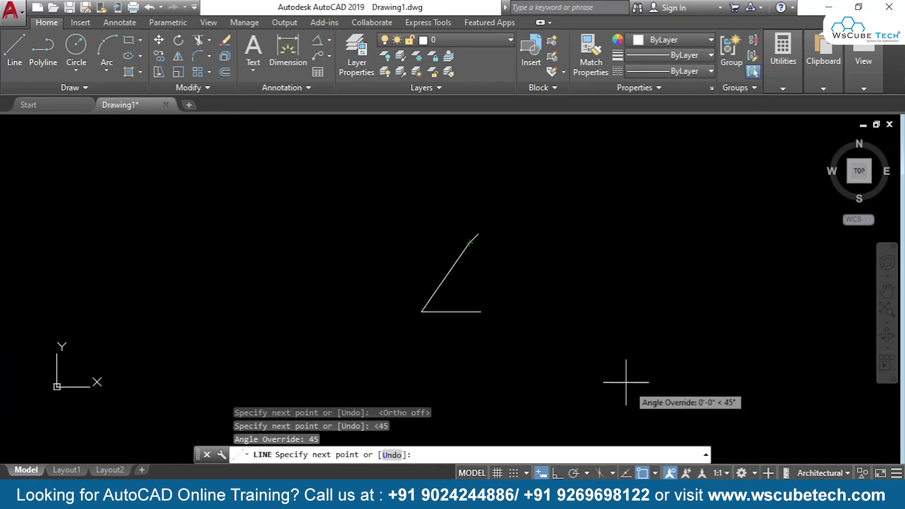
pyautogui.click(514, 184)
pyautogui.press('Return')
pyautogui.scroll(1, 501, 284)
pyautogui.scroll(2, 501, 284)
pyautogui.moveTo(501, 284)
pyautogui.mouseDown(button='middle')
pyautogui.moveTo(634, 297)
pyautogui.moveTo(634, 286)
pyautogui.mouseUp(button='middle')
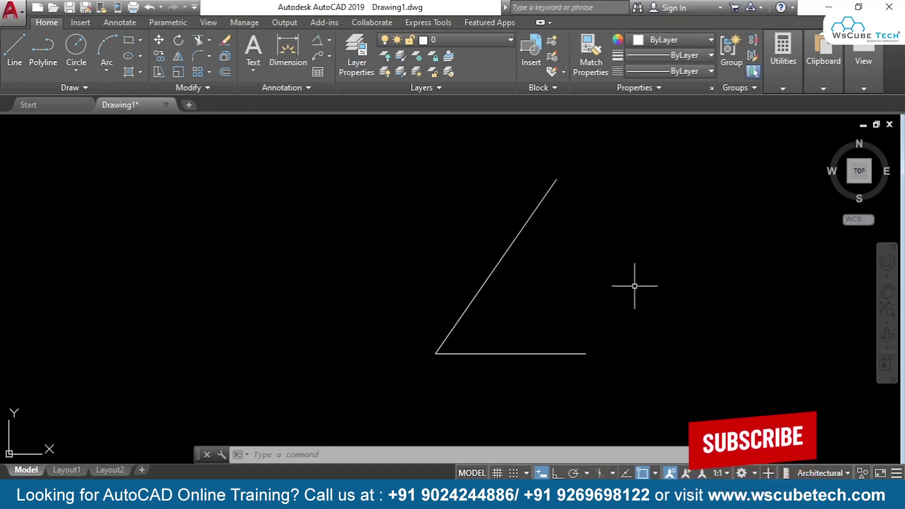
# Step: Start XLINE with the Angle > Reference option, taking the slanted line as the reference
pyautogui.write('xl')
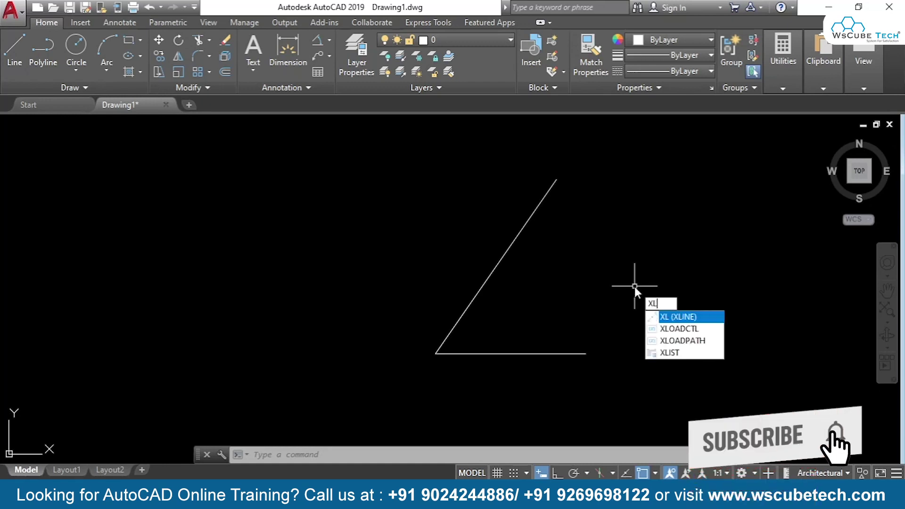
pyautogui.press('Return')
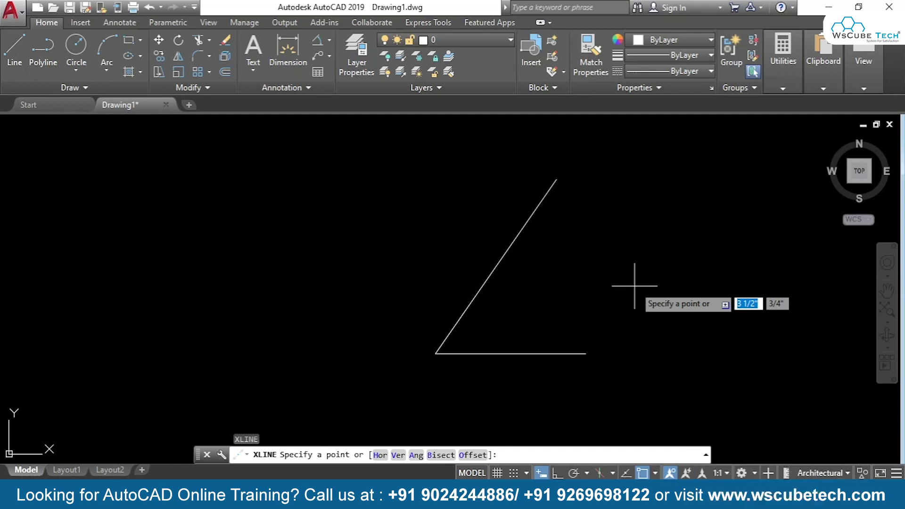
pyautogui.write('a')
pyautogui.press('Return')
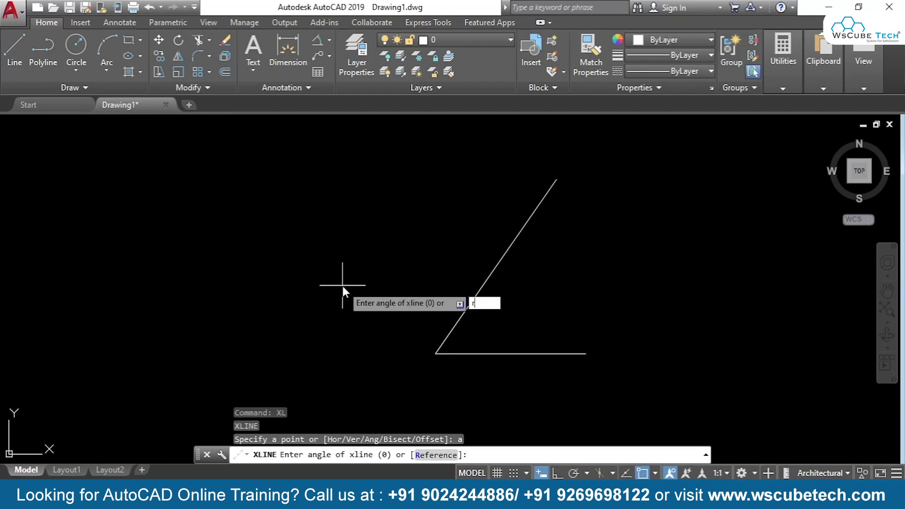
pyautogui.write('r')
pyautogui.press('Return')
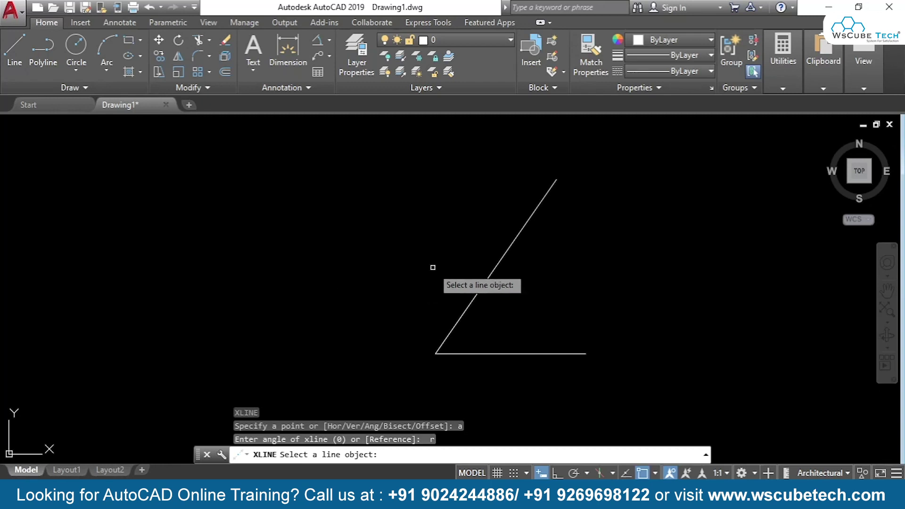
pyautogui.click(507, 250)
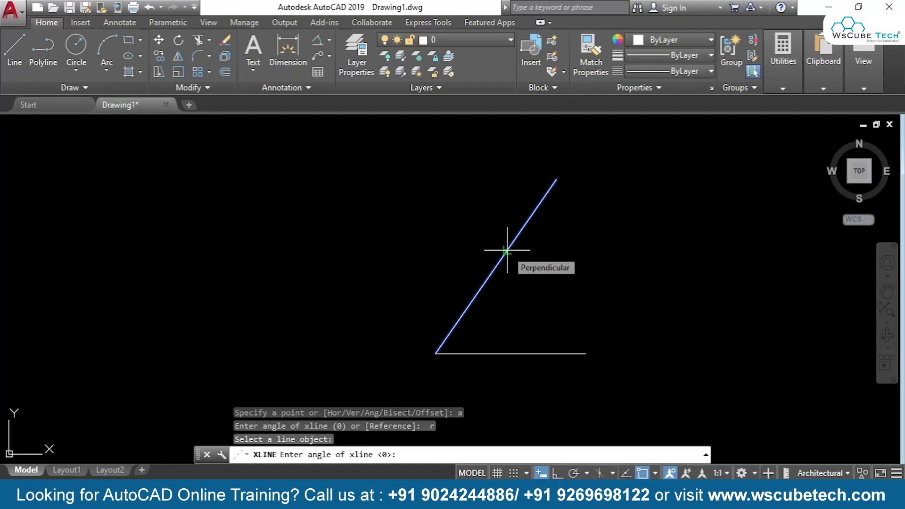
# Step: Enter a 0° relative angle and place xlines parallel to the slanted line, including through the horizontal line's endpoint and midpoint
pyautogui.click(508, 251)
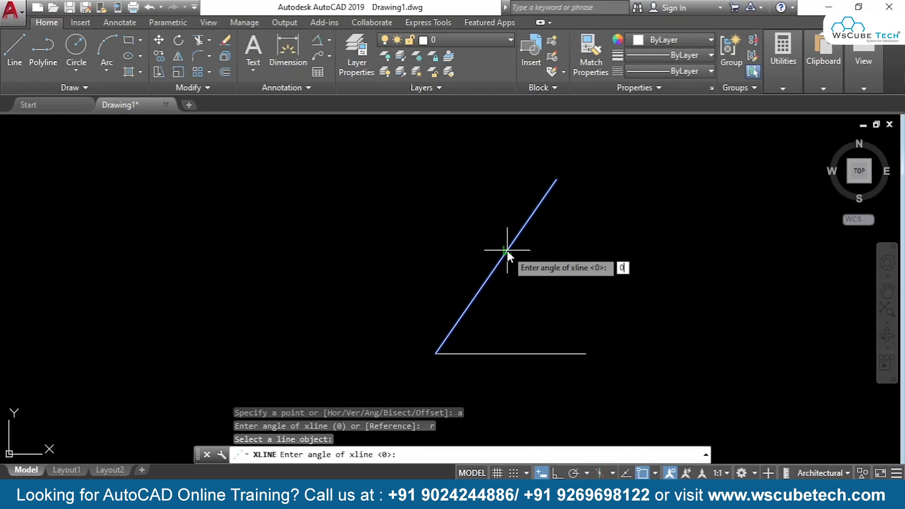
pyautogui.write('0')
pyautogui.press('Return')
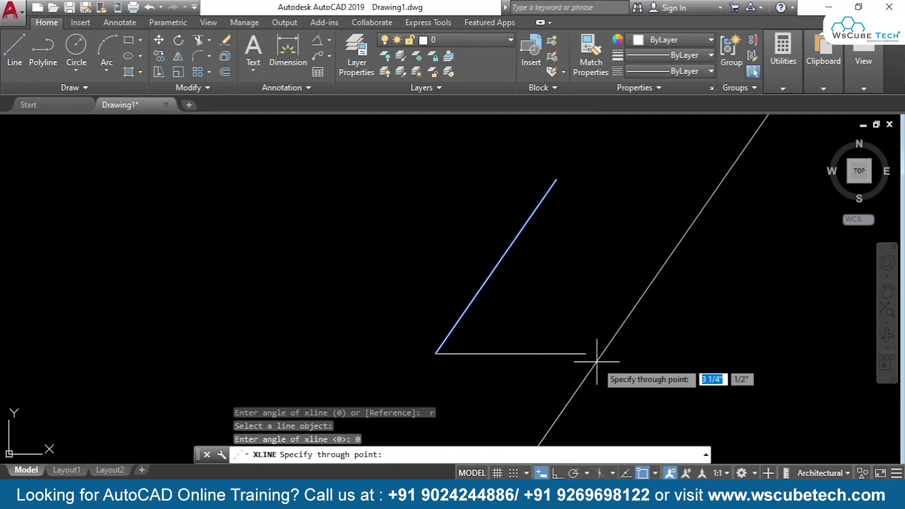
pyautogui.click(482, 286)
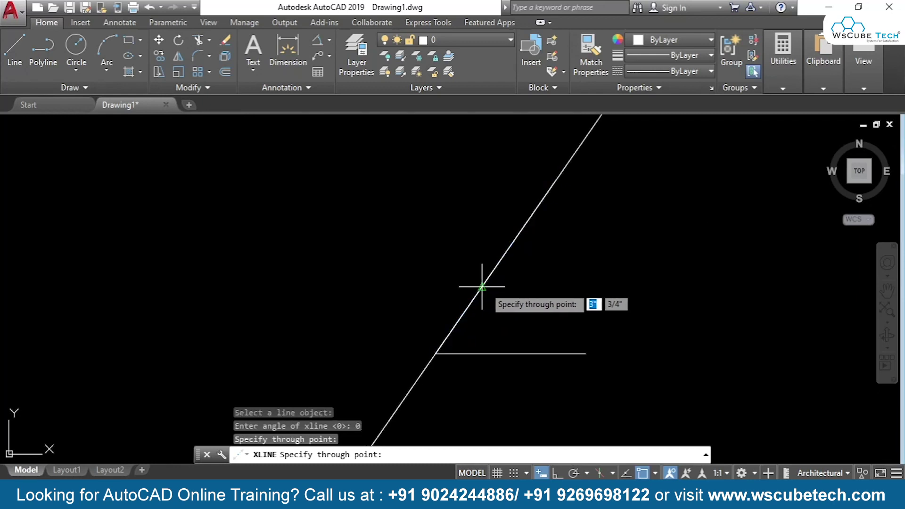
pyautogui.click(586, 354)
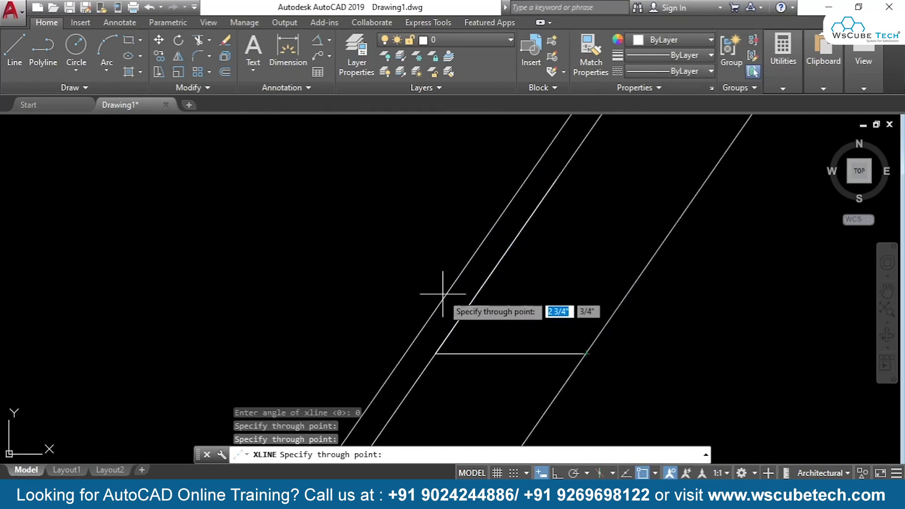
pyautogui.click(427, 253)
pyautogui.click(539, 370)
pyautogui.click(654, 358)
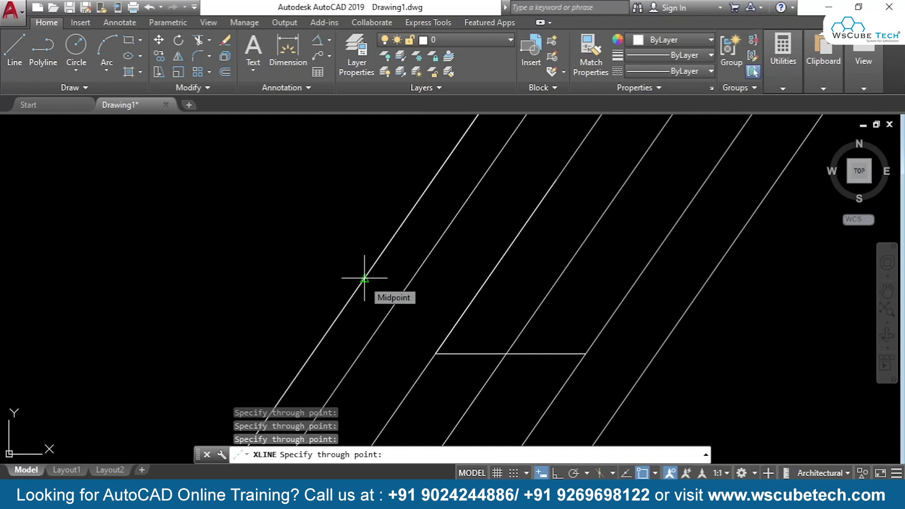
pyautogui.hotkey('ctrl', 'z')
pyautogui.press('Escape')
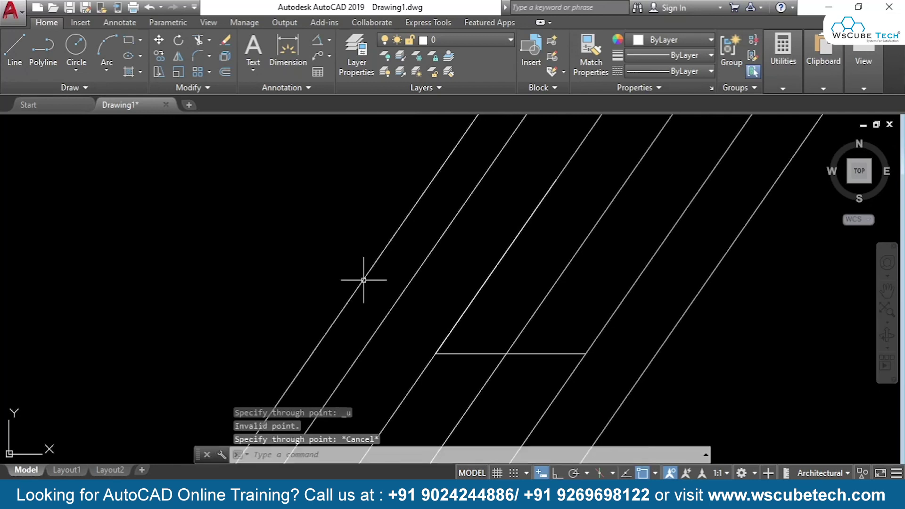
# Step: Undo the construction lines and erase every remaining object in the drawing
pyautogui.hotkey('ctrl', 'z')
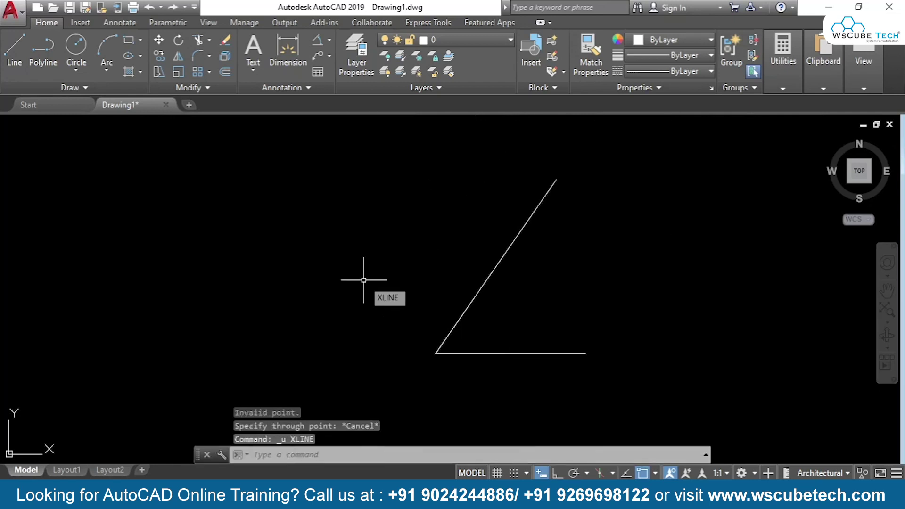
pyautogui.hotkey('ctrl', 'a')
pyautogui.press('Delete')
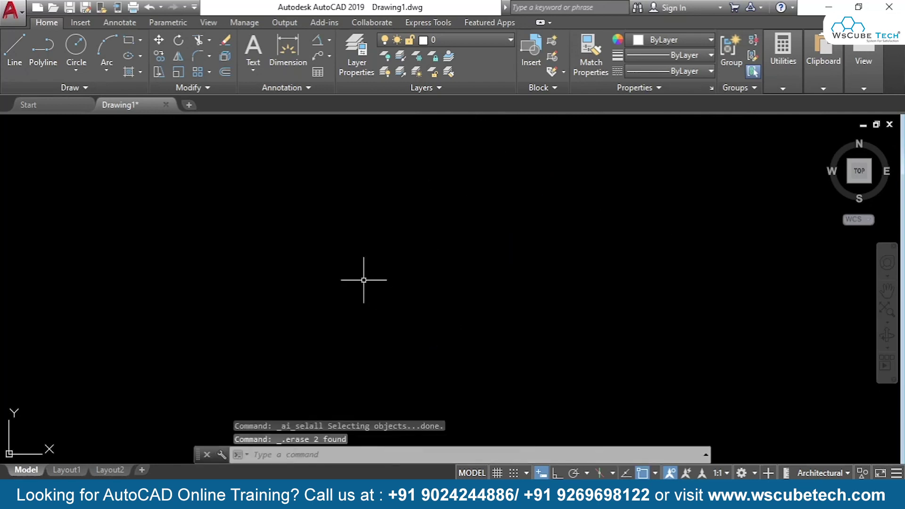
pyautogui.write('xl')
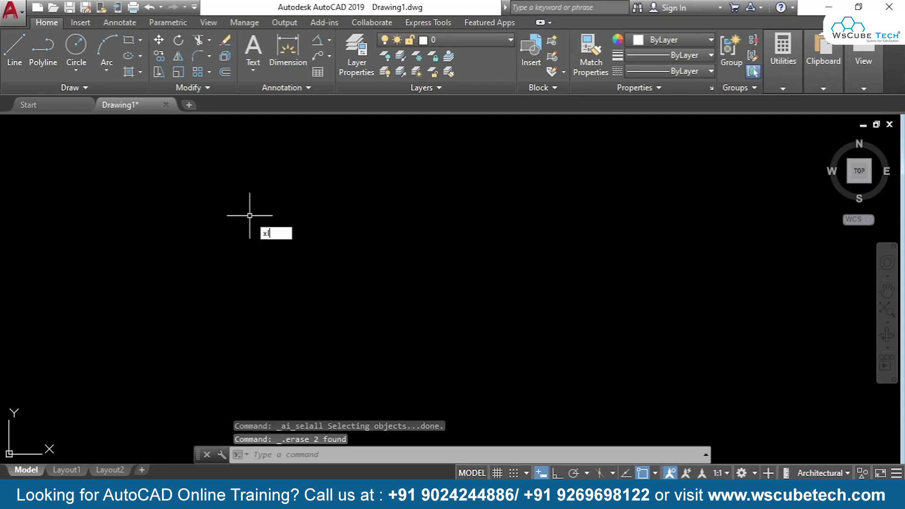
pyautogui.press('Return')
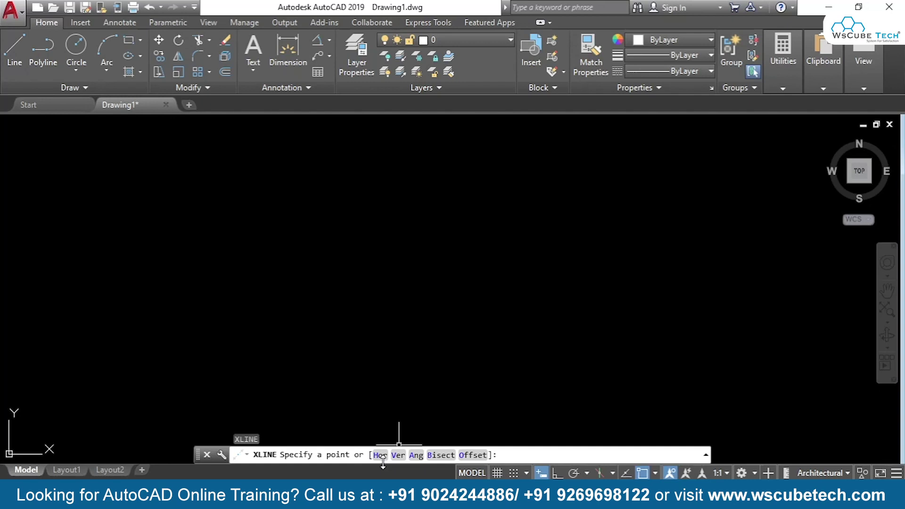
pyautogui.press('Escape')
# Step: Draw a horizontal line with Ortho on and a slanted line rising from its left end
pyautogui.click(16, 49)
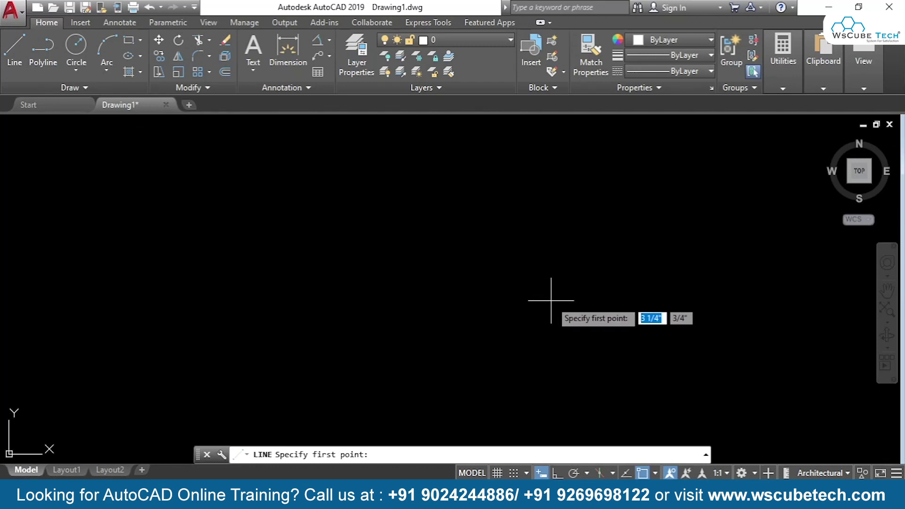
pyautogui.press('F8')
pyautogui.click(547, 317)
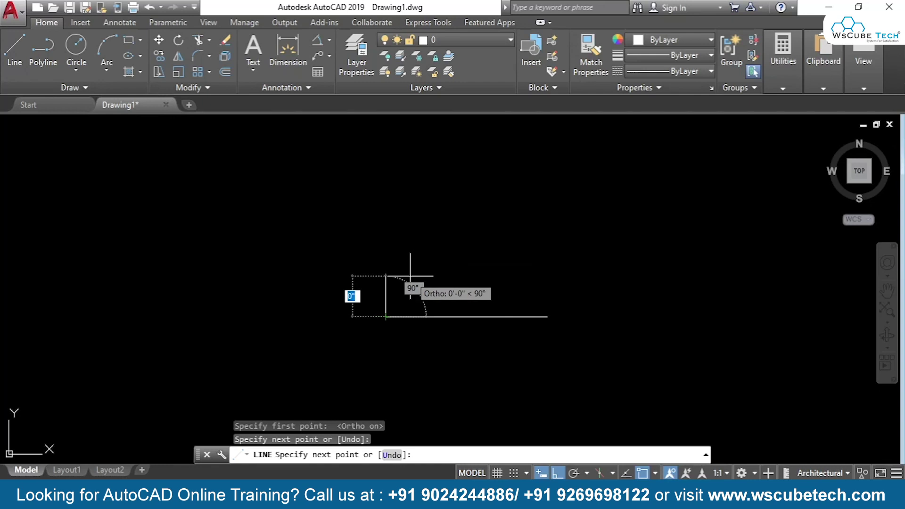
pyautogui.press('F8')
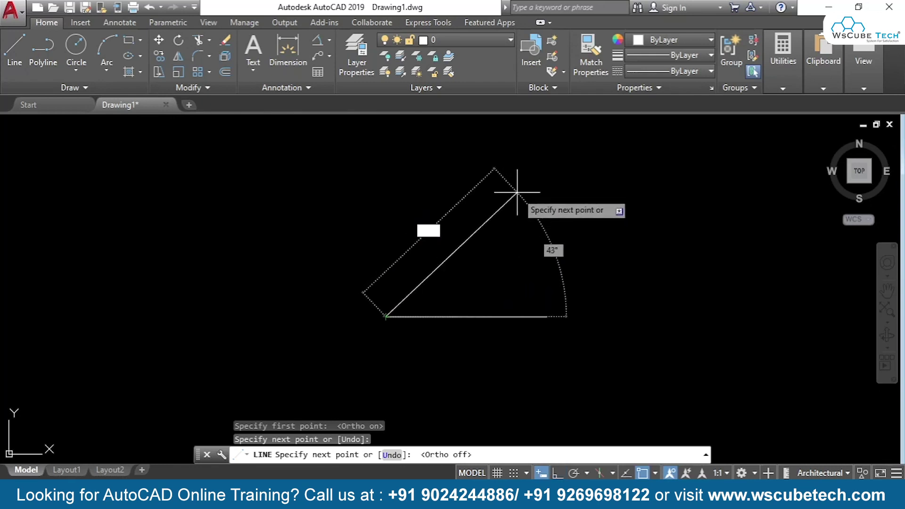
pyautogui.click(487, 148)
pyautogui.press('Escape')
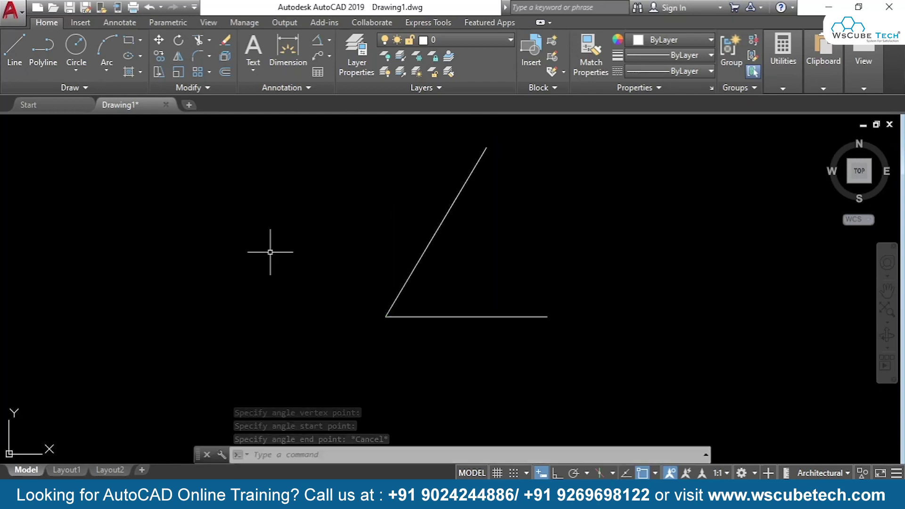
# Step: Create an XLINE Bisect line through the vertex, the horizontal line, and the steep line's top endpoint
pyautogui.write('xl')
pyautogui.press('Return')
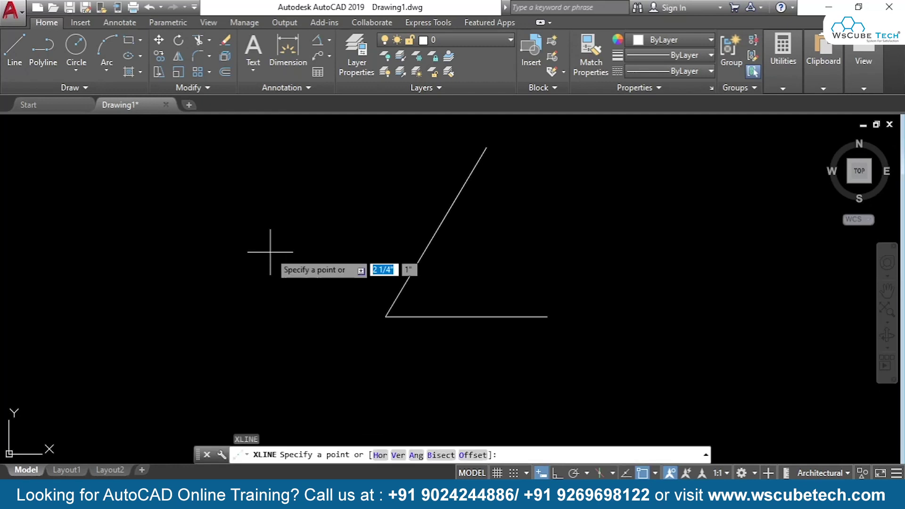
pyautogui.write('b')
pyautogui.press('Return')
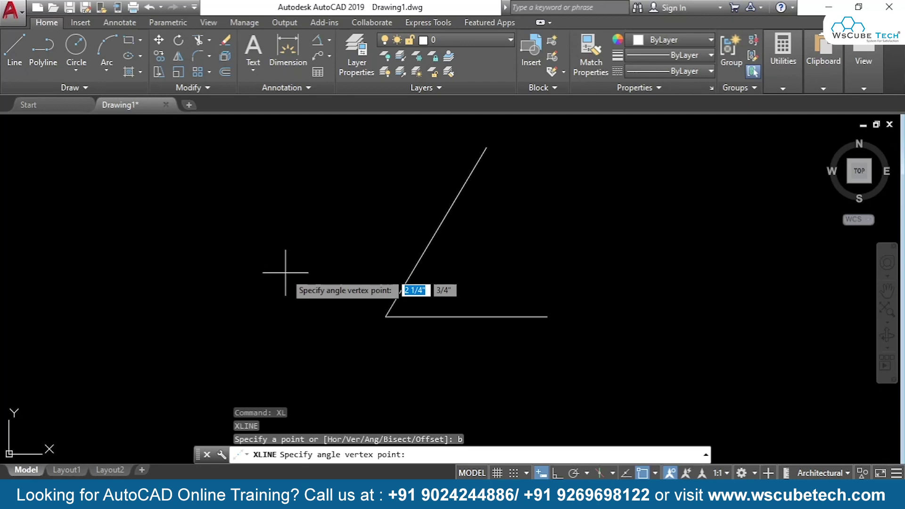
pyautogui.click(385, 316)
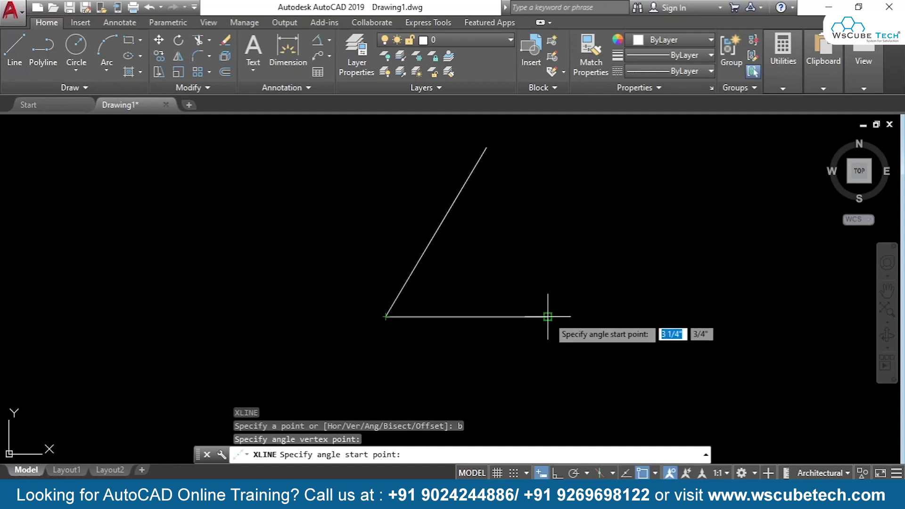
pyautogui.click(546, 316)
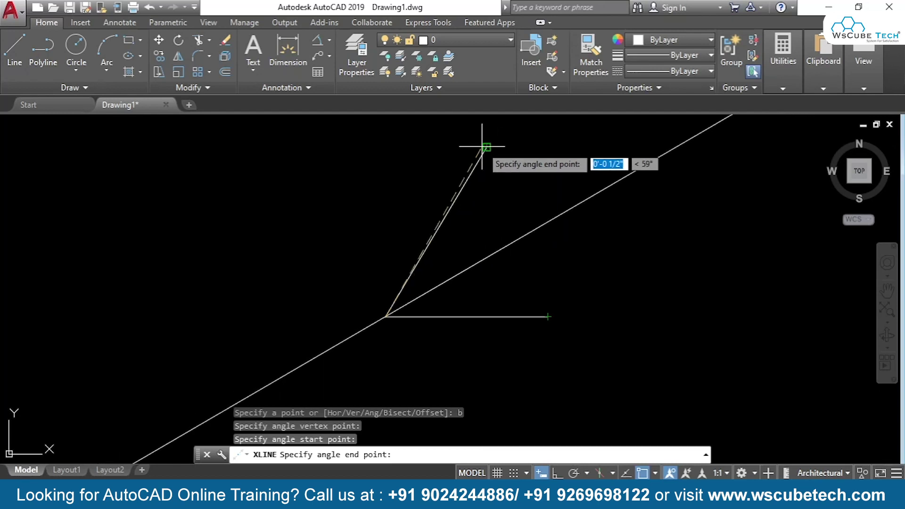
pyautogui.click(487, 148)
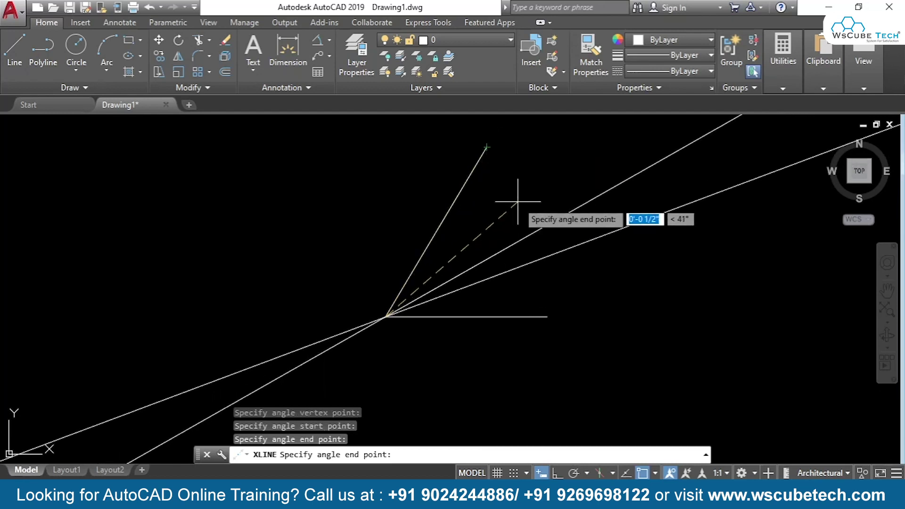
pyautogui.press('Return')
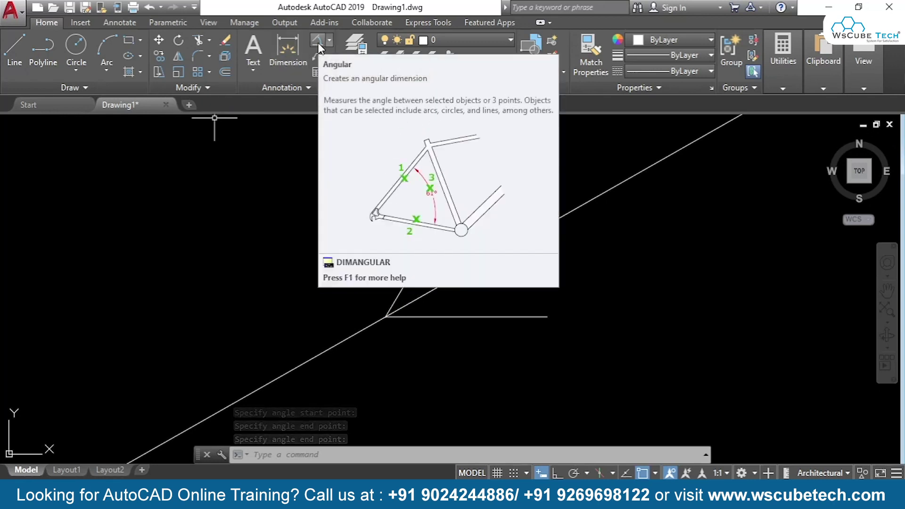
# Step: Add a 59° angular dimension between the steep line and the horizontal line
pyautogui.click(317, 41)
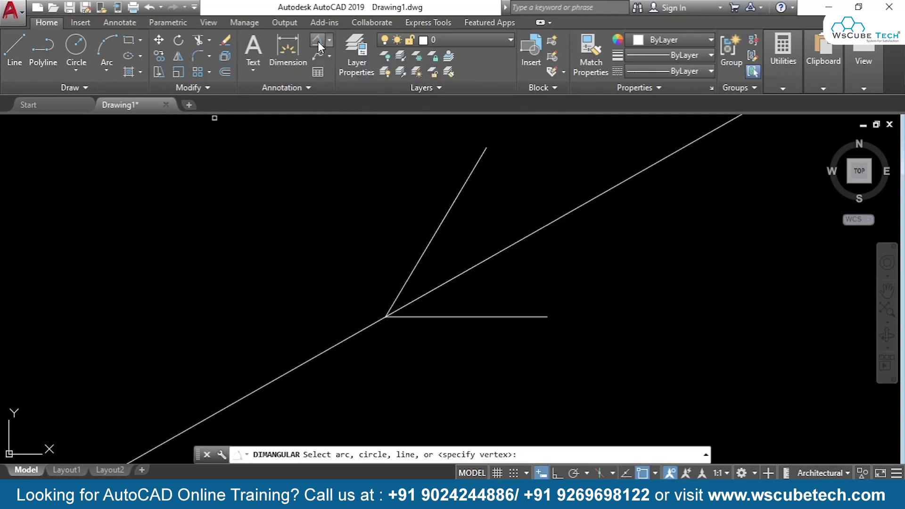
pyautogui.click(434, 236)
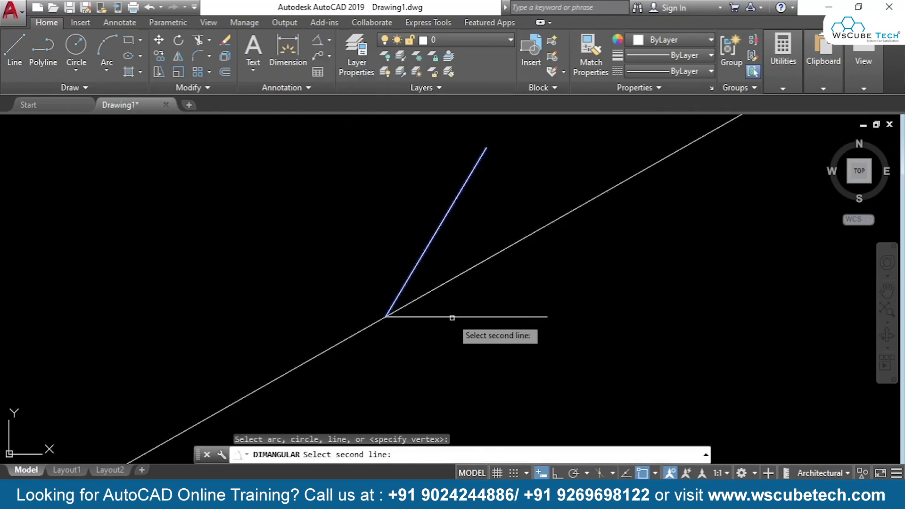
pyautogui.click(450, 317)
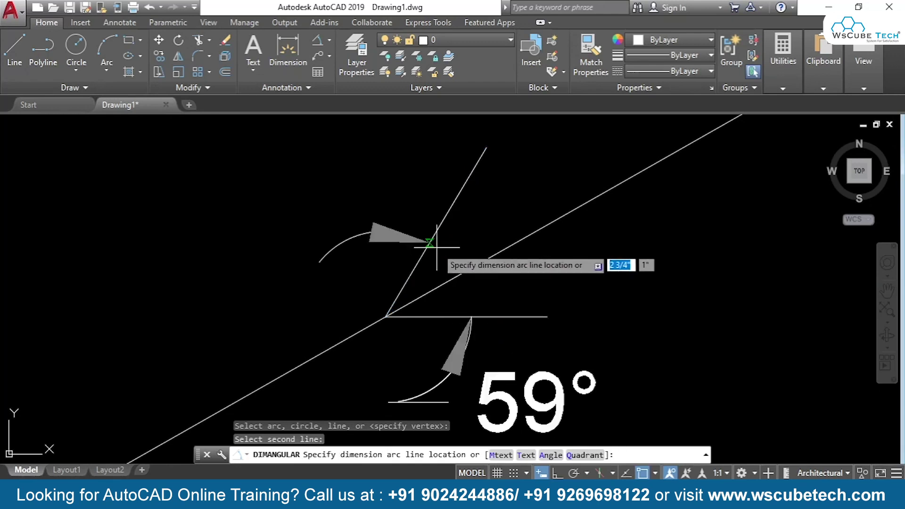
pyautogui.click(524, 208)
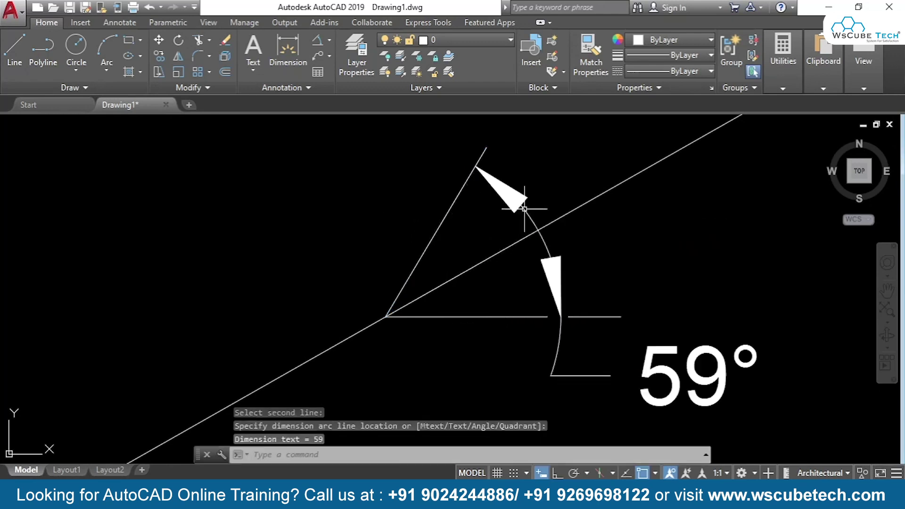
pyautogui.press('Return')
pyautogui.press('Escape')
pyautogui.write('l')
pyautogui.press('Return')
pyautogui.click(538, 230)
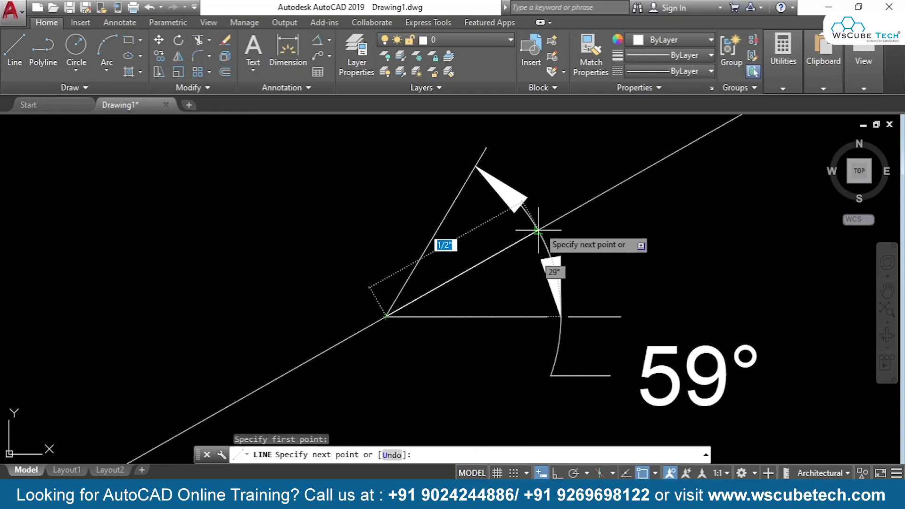
pyautogui.press('Return')
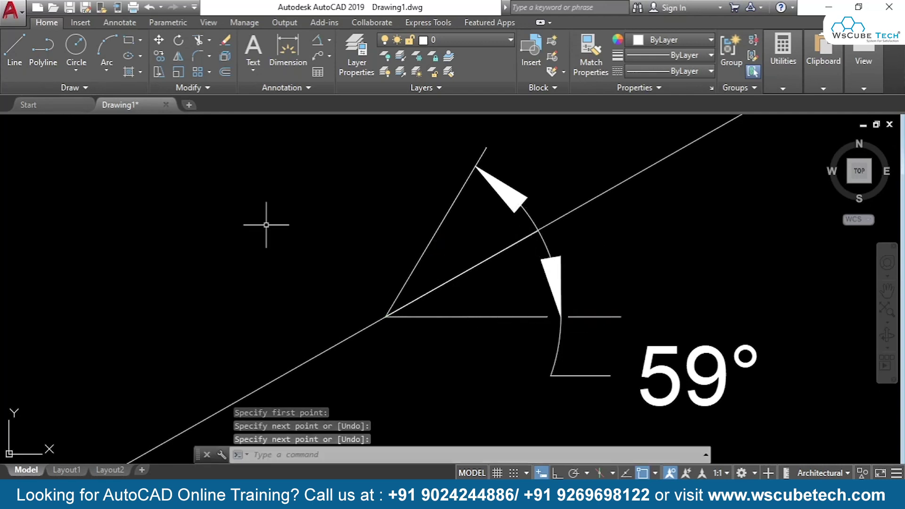
# Step: Add a 29° angular dimension between the bisector and the horizontal line
pyautogui.click(320, 40)
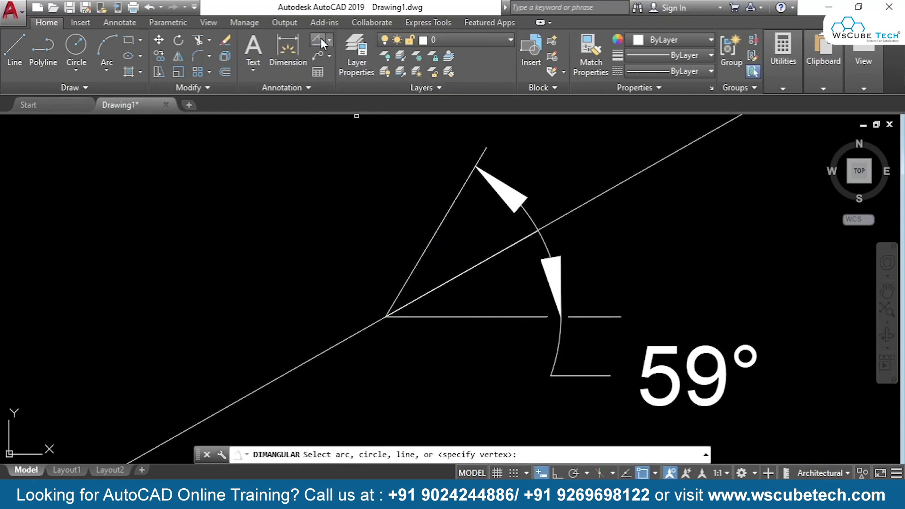
pyautogui.click(486, 259)
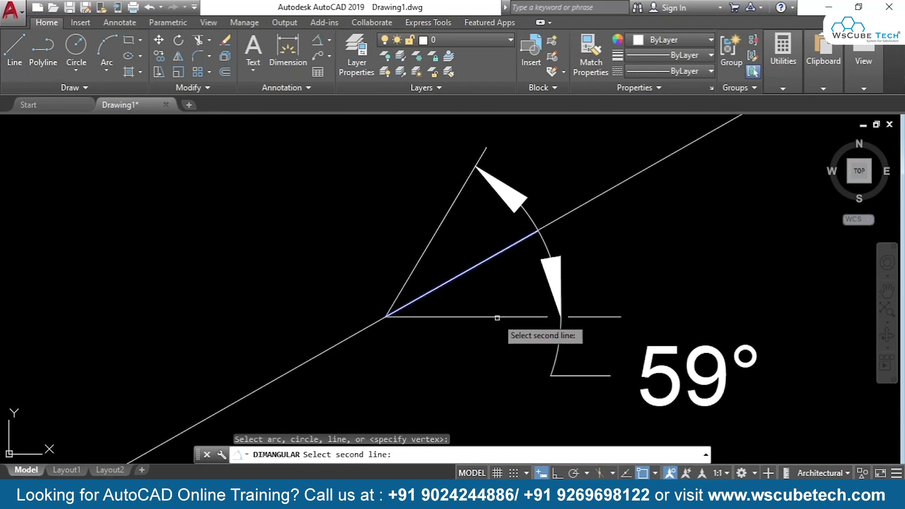
pyautogui.click(495, 317)
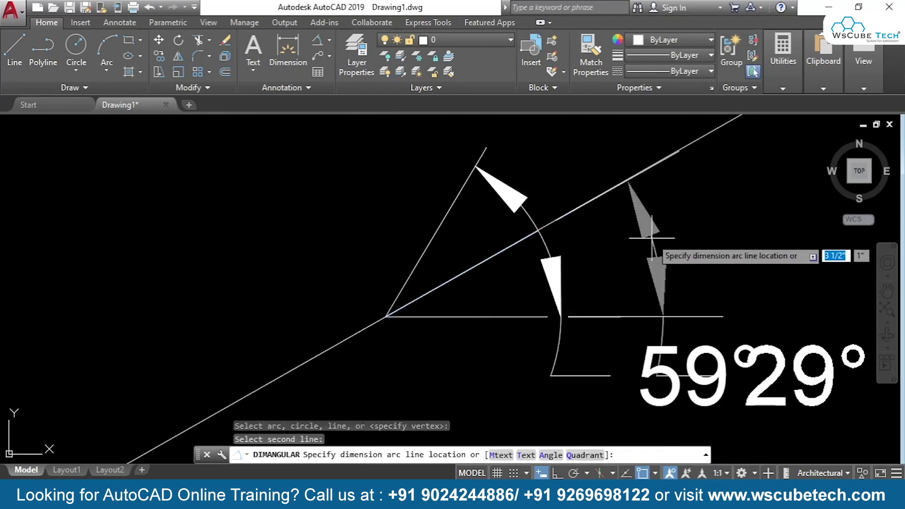
pyautogui.click(665, 232)
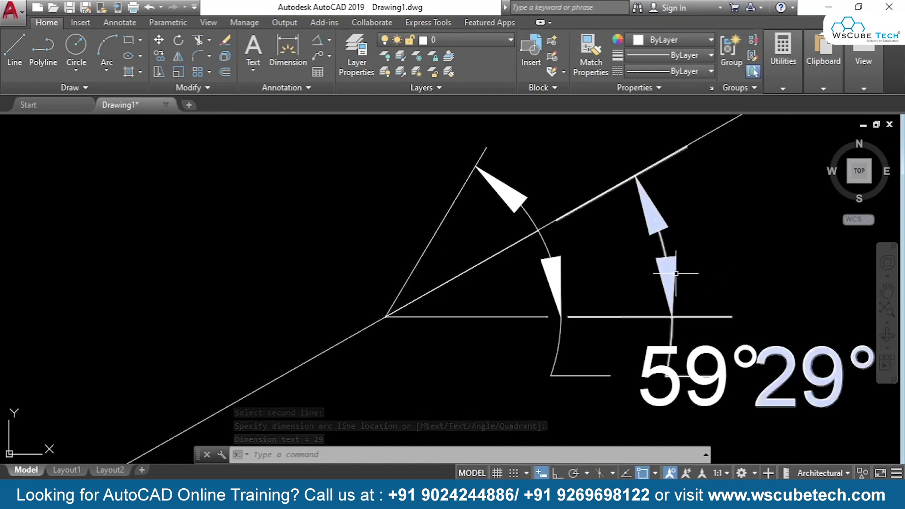
# Step: Erase all six objects, leaving the drawing empty
pyautogui.moveTo(813, 313)
pyautogui.mouseDown(button='middle')
pyautogui.moveTo(646, 296)
pyautogui.moveTo(632, 278)
pyautogui.mouseUp(button='middle')
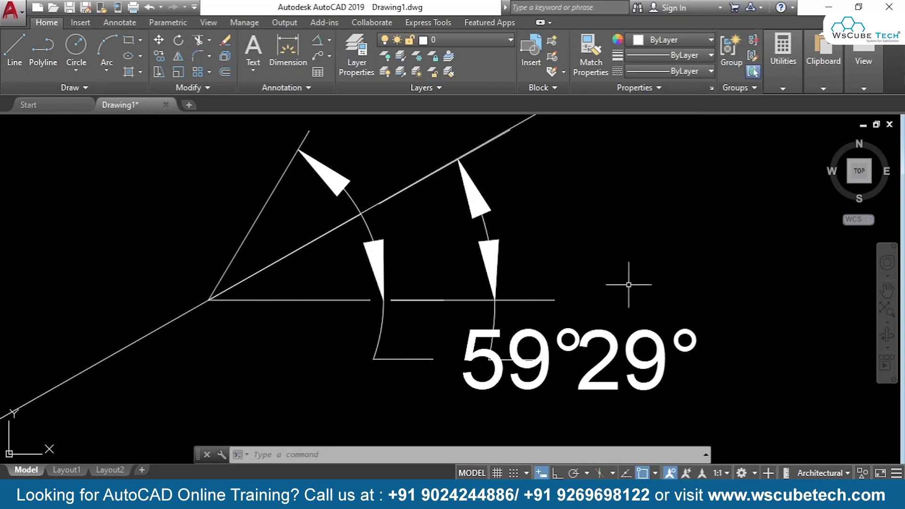
pyautogui.scroll(-2, 544, 222)
pyautogui.scroll(2, 544, 222)
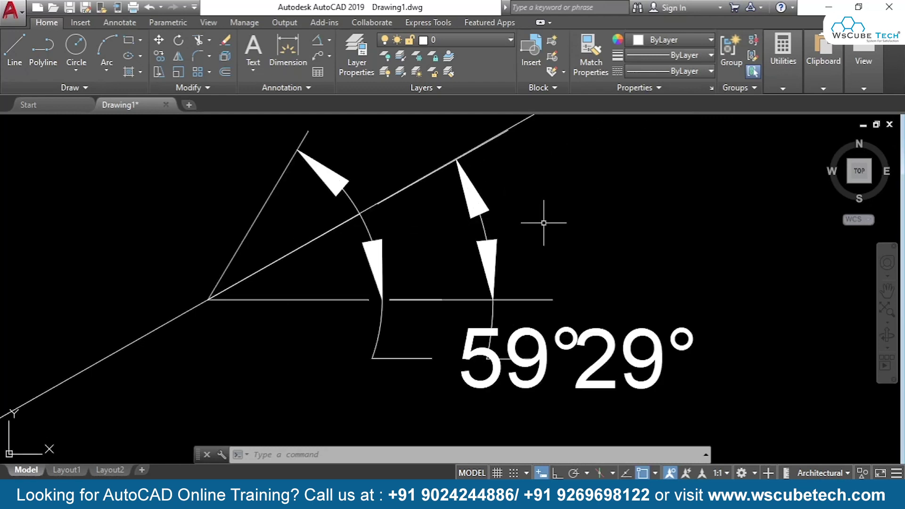
pyautogui.hotkey('ctrl', 'a')
pyautogui.press('Delete')
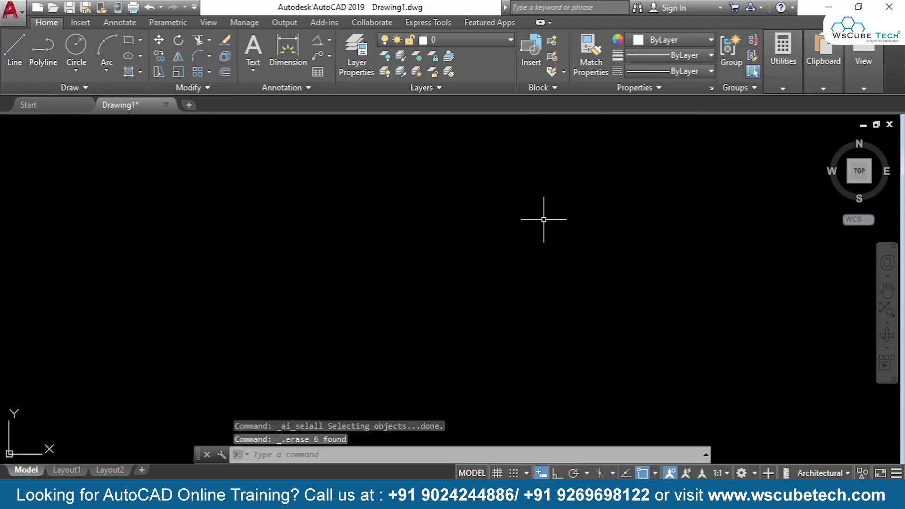
# Step: Turn on Object Snap Tracking (F11) and start the XLINE command
pyautogui.press('F11')
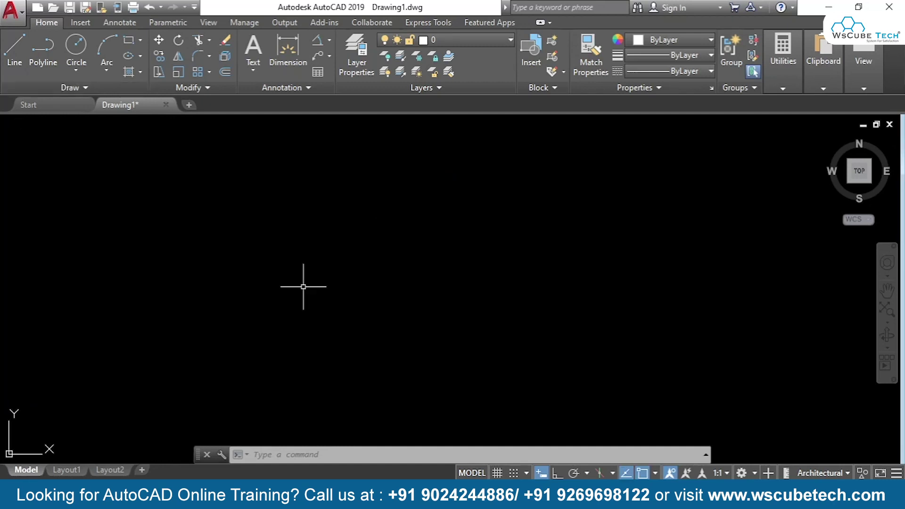
pyautogui.write('xl')
pyautogui.press('Return')
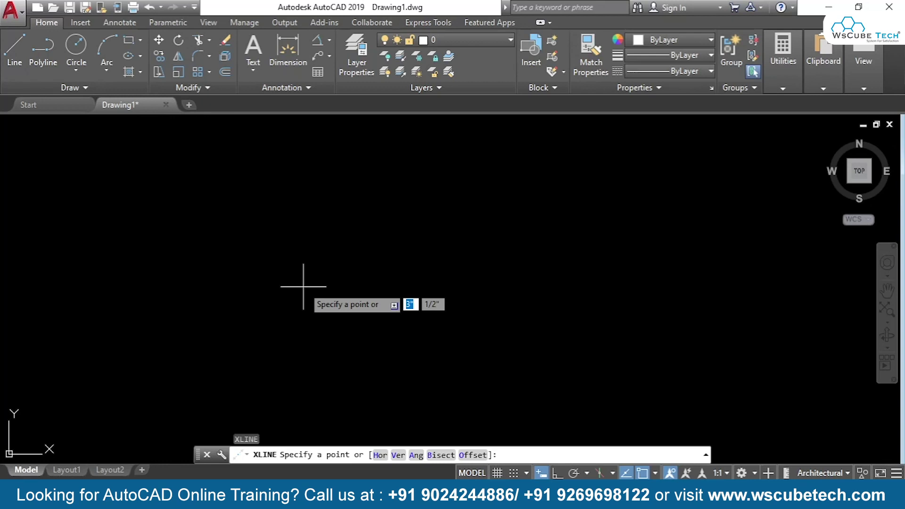
# Step: Pick a first point, enter a <45 angle override, then cancel the 45° xline
pyautogui.press('BackSpace')
pyautogui.click(304, 287)
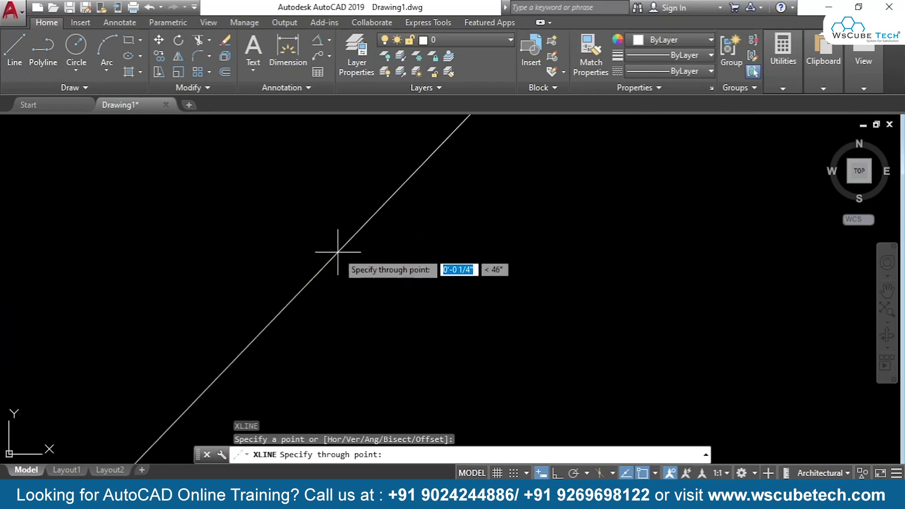
pyautogui.write('<')
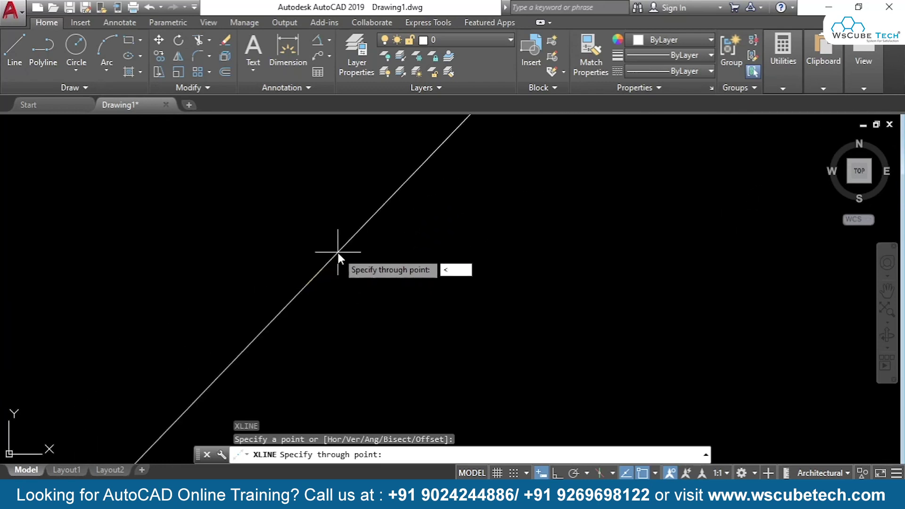
pyautogui.write('45')
pyautogui.press('Return')
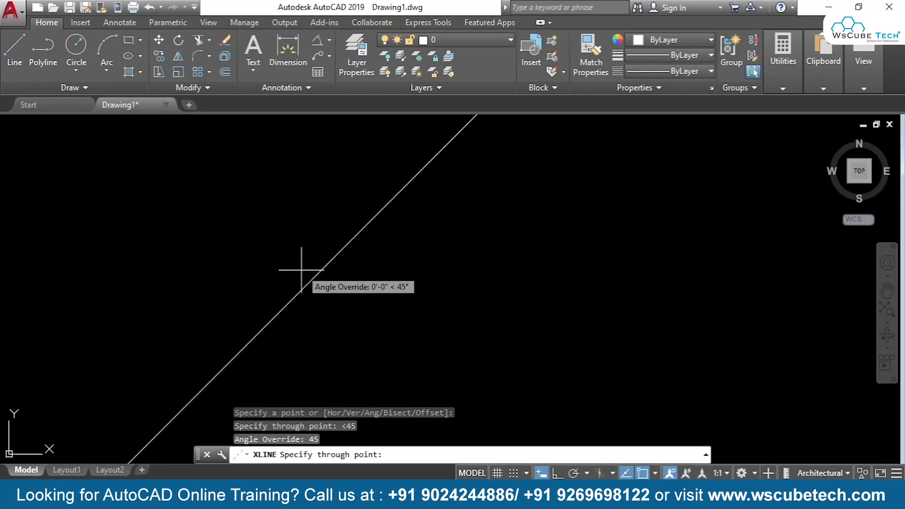
pyautogui.press('Return')
pyautogui.press('Escape')
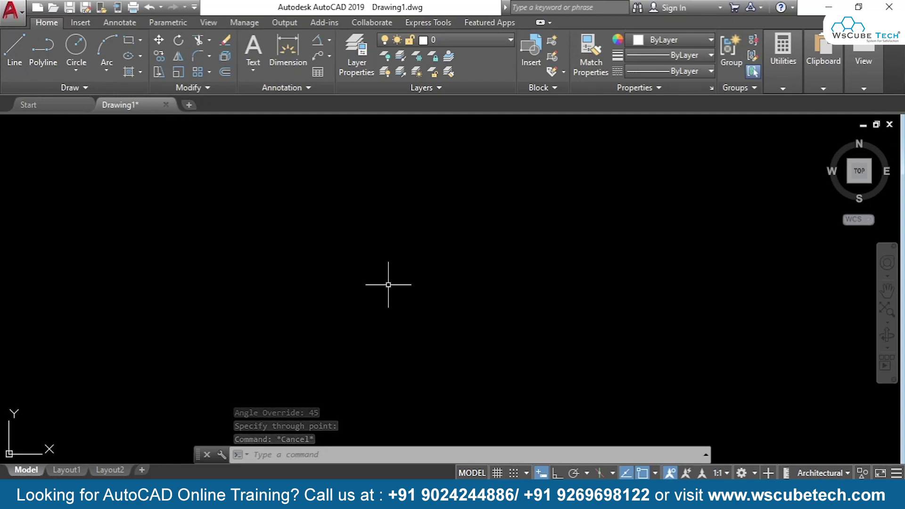
# Step: Run XLINE again, cancel it without placing a line, and bring up the window switcher
pyautogui.write('xl')
pyautogui.press('Return')
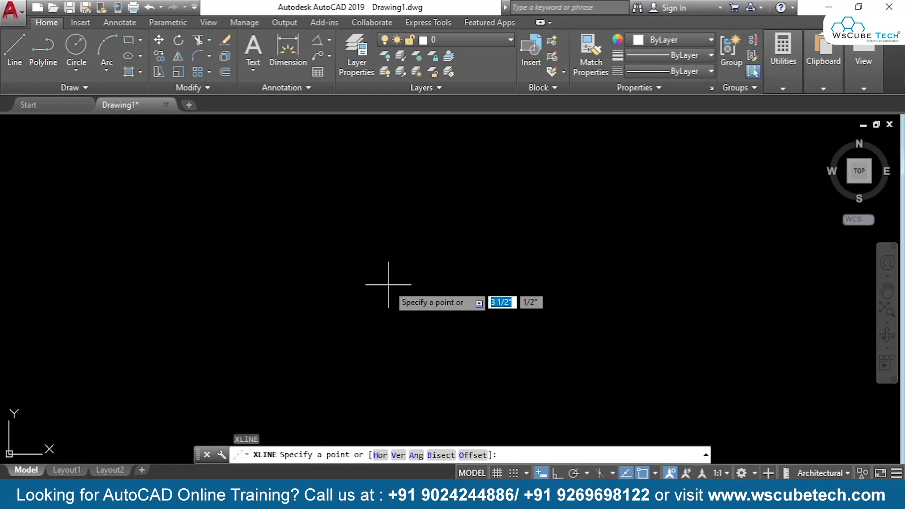
pyautogui.press('Return')
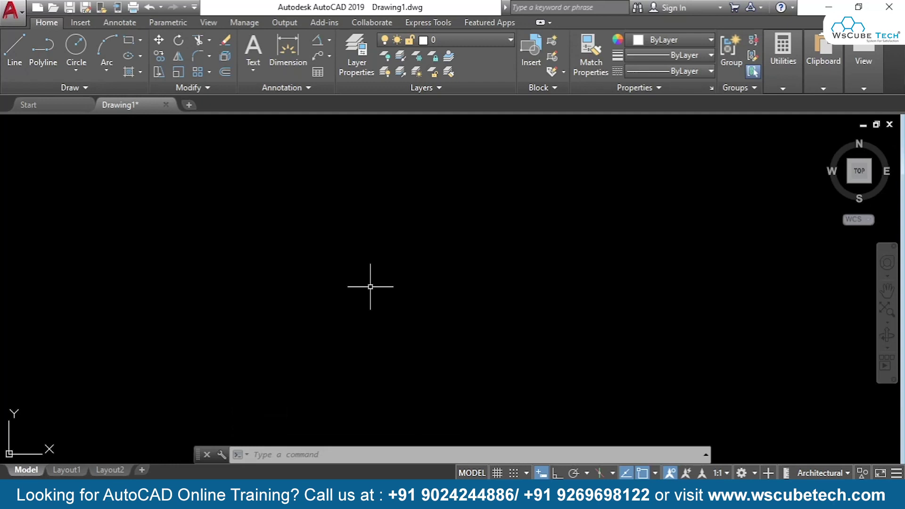
pyautogui.hotkey('alt', 'Tab')
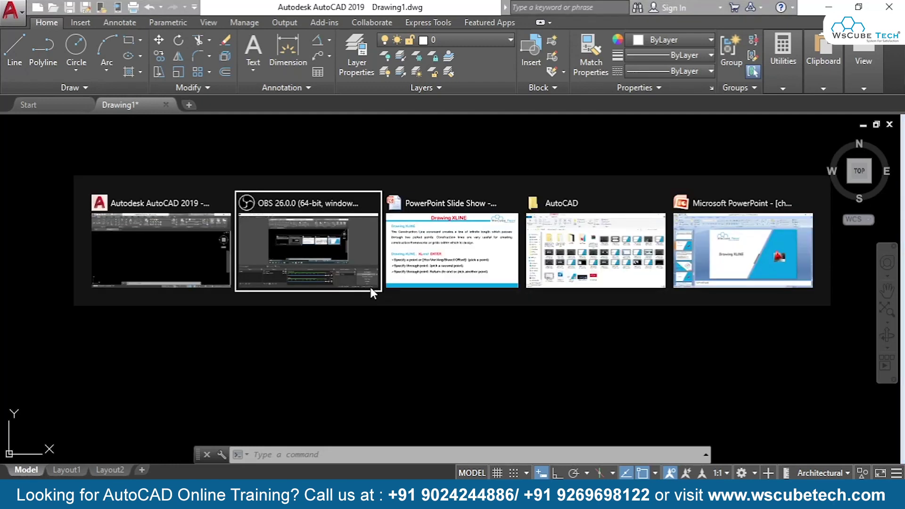
# Step: Switch to the PowerPoint slide show window
pyautogui.hotkey('alt', 'Tab')
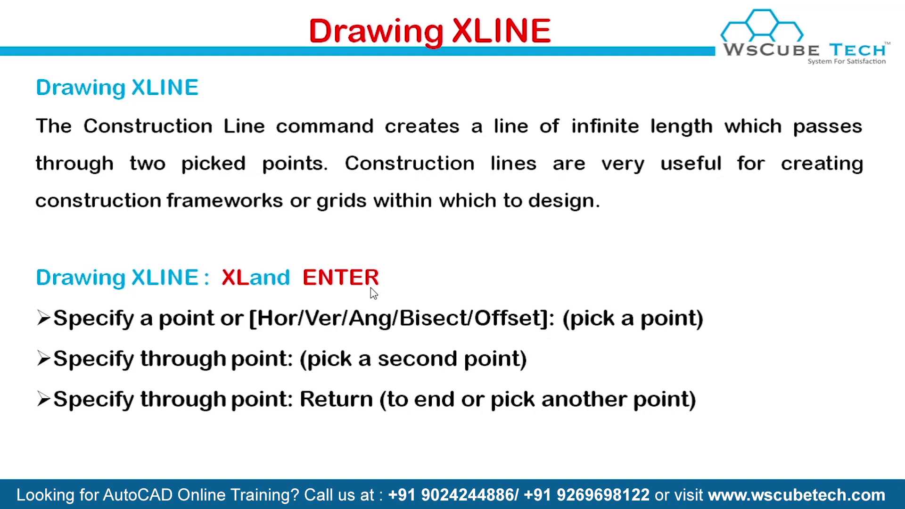